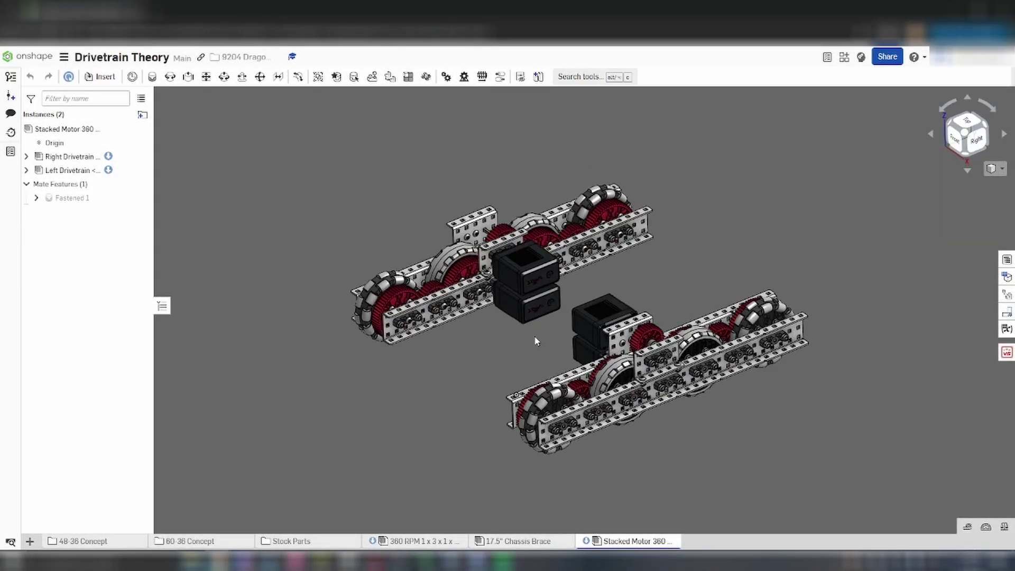
click(27, 171)
click(36, 184)
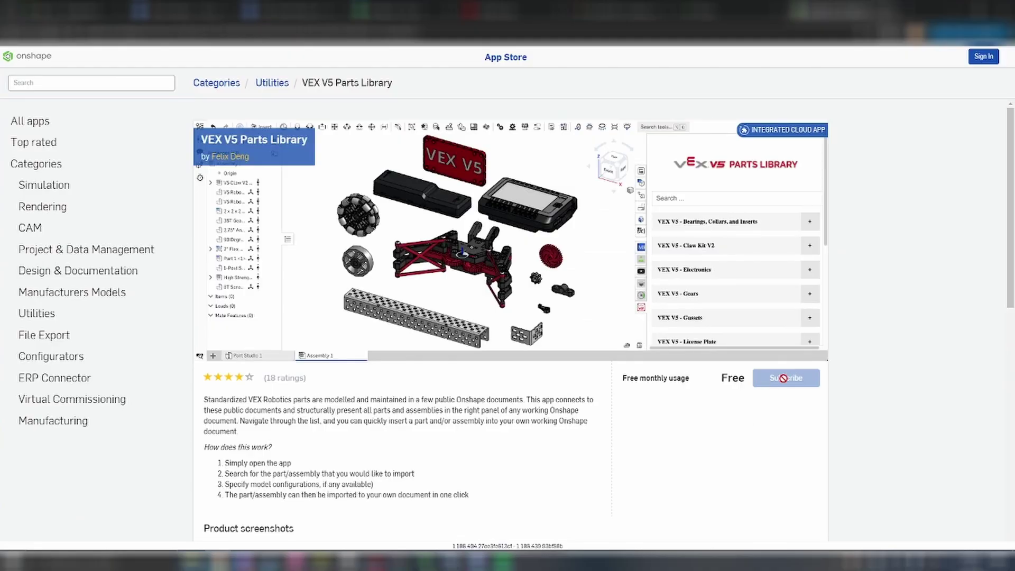
Review the description, screenshots and ratings of the VEX V5 Parts Library app in the App Store
scroll(634, 417, down, 4)
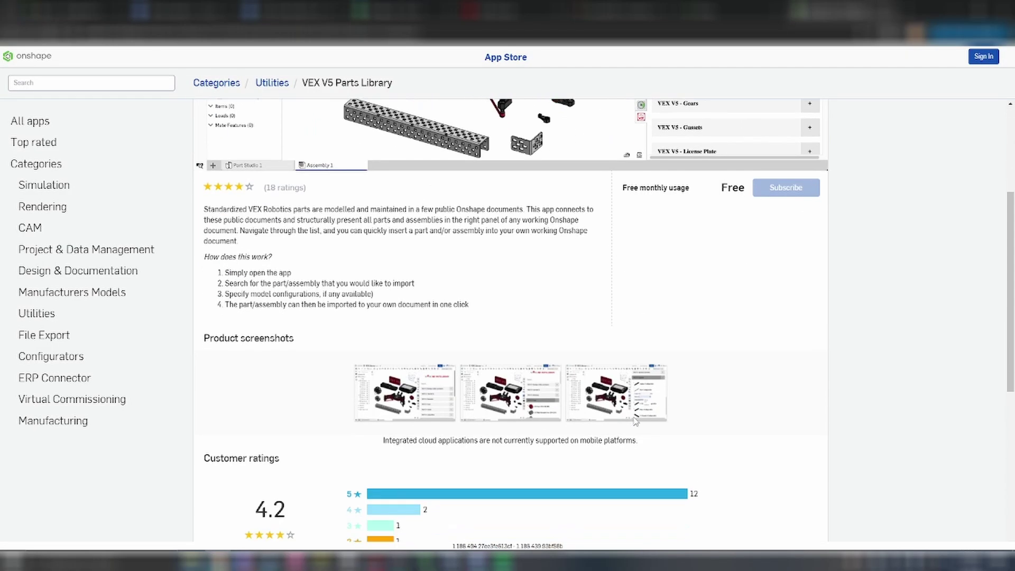
scroll(635, 417, up, 4)
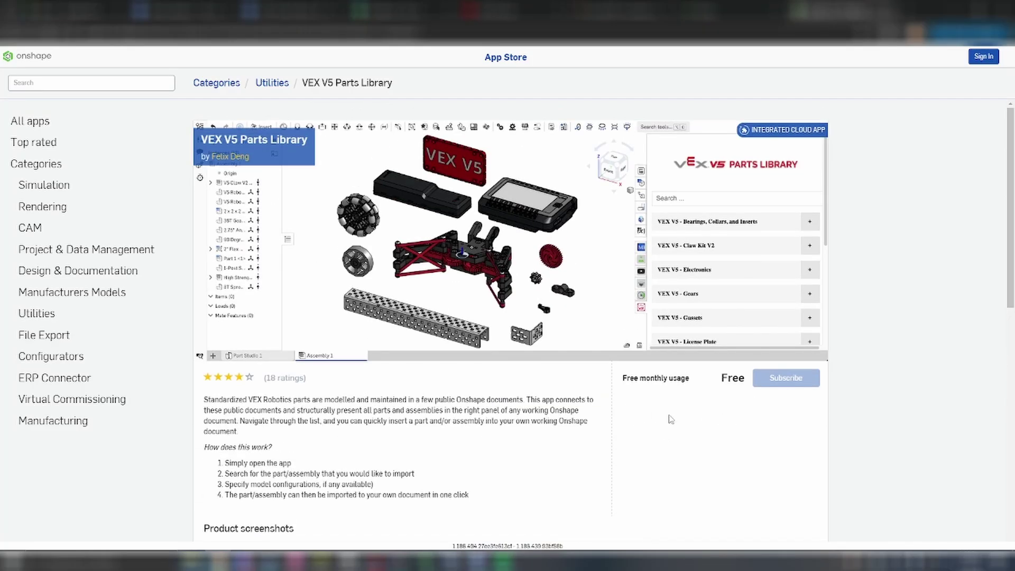
click(954, 12)
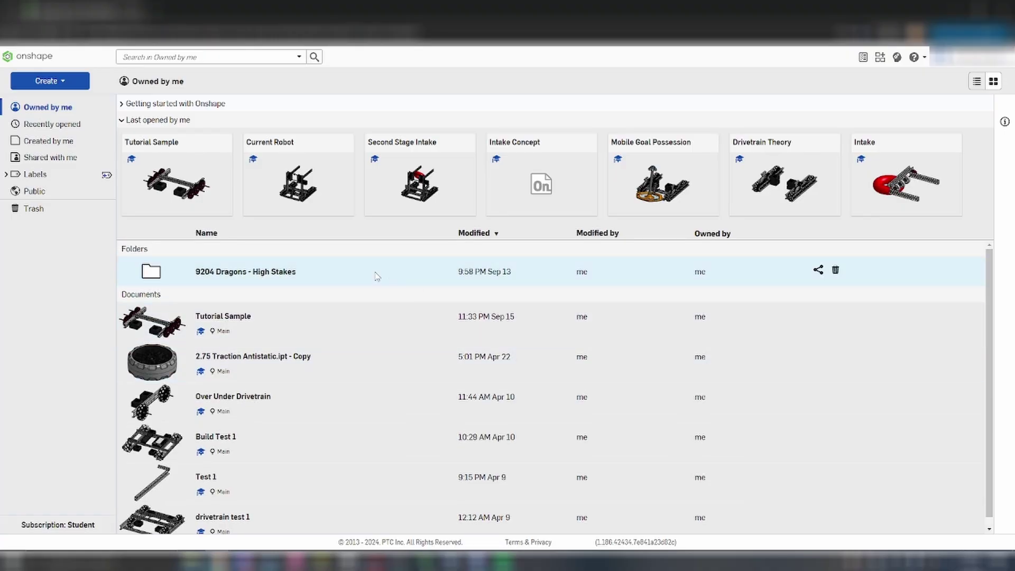
Create a document named OnShape Tutorial and delete its Part Studio 1, keeping only the assembly
click(63, 83)
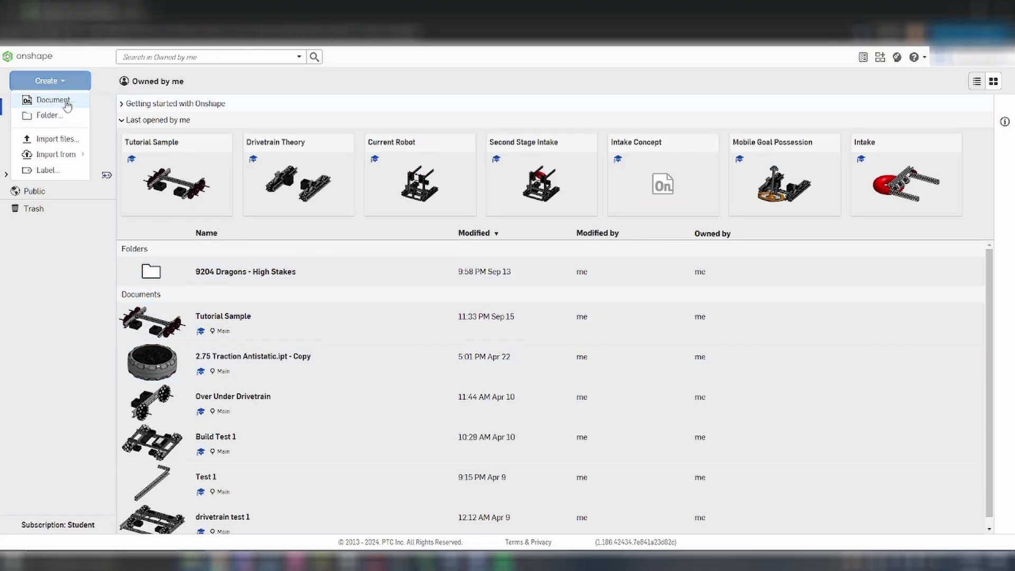
click(53, 100)
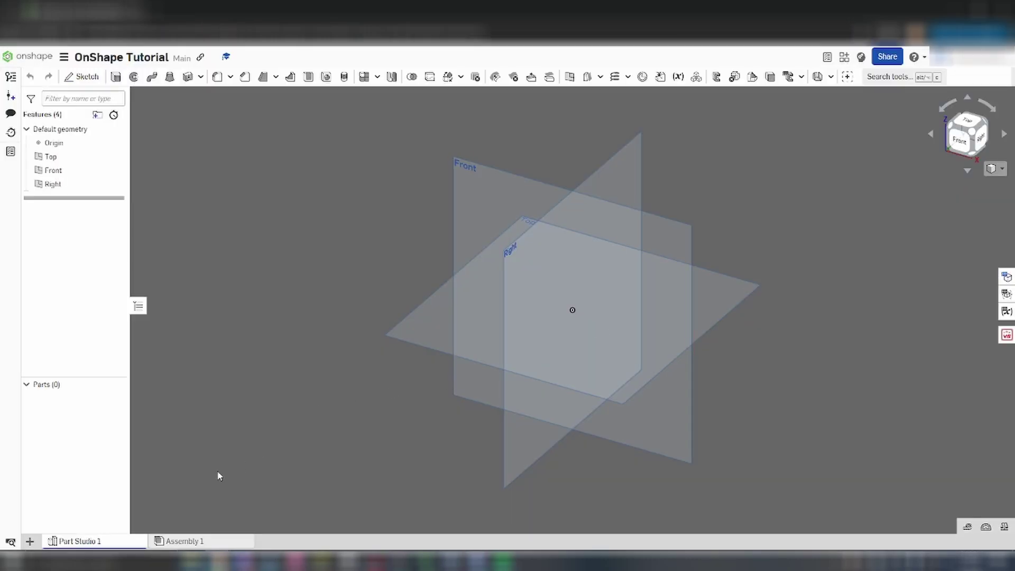
right_click(98, 540)
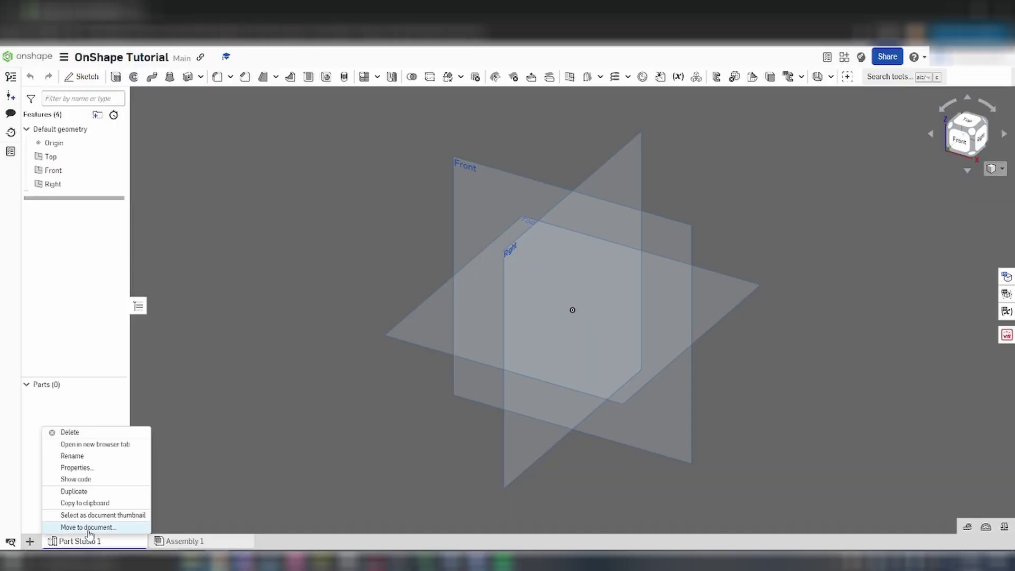
click(78, 434)
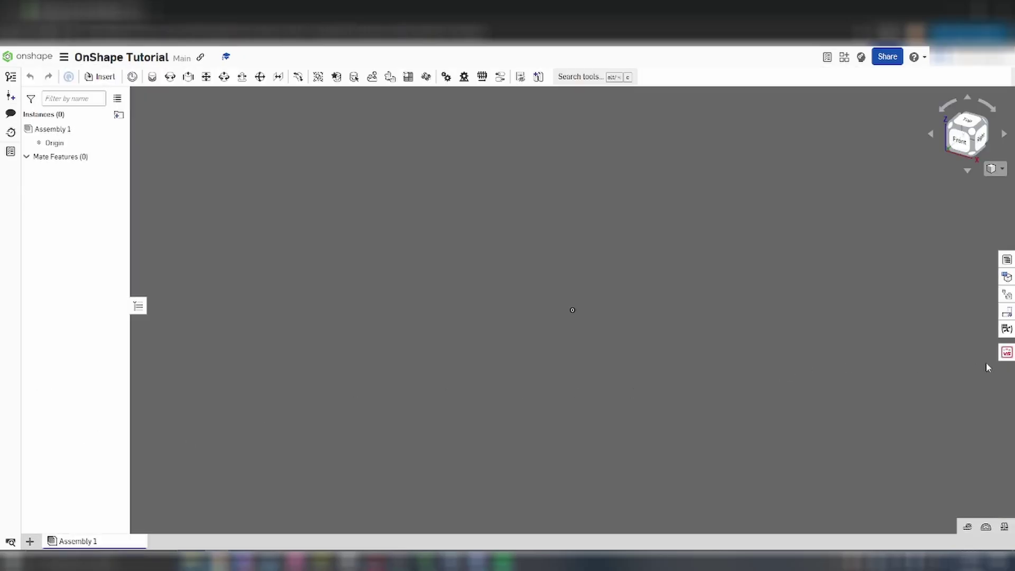
Browse the part categories in the VEX V5 Parts Library, closing the library when done
click(1006, 353)
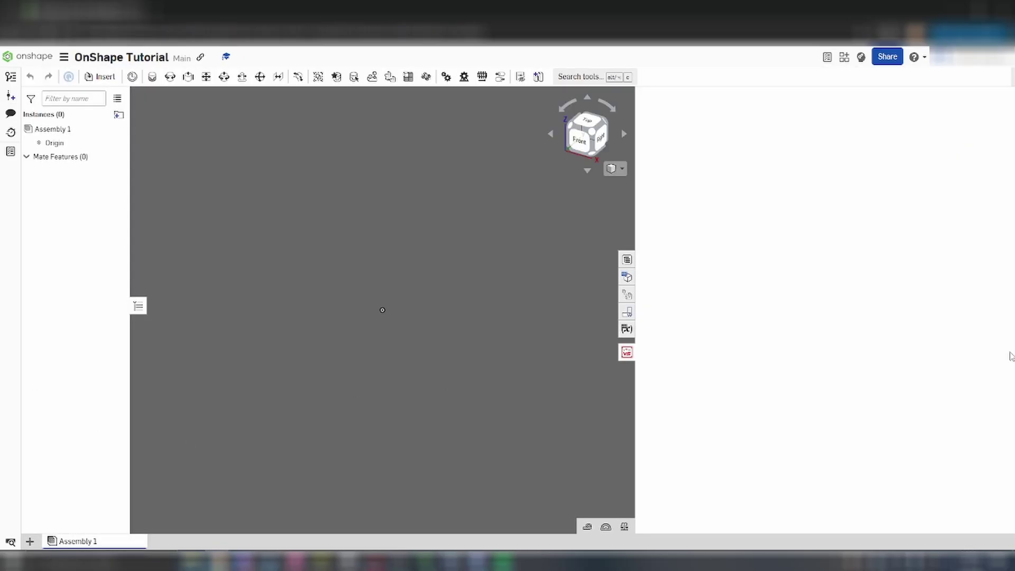
scroll(818, 290, down, 5)
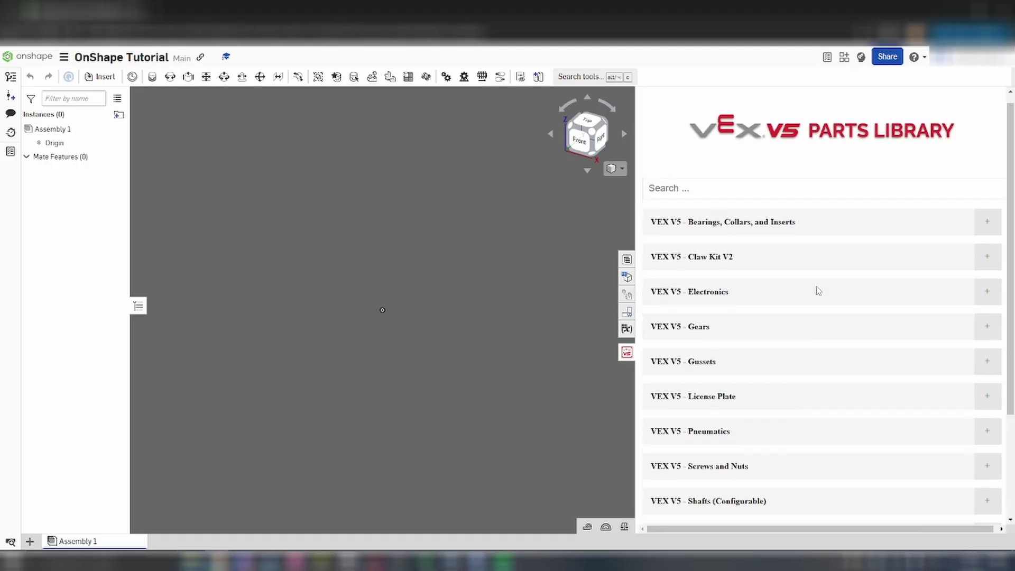
scroll(816, 315, up, 5)
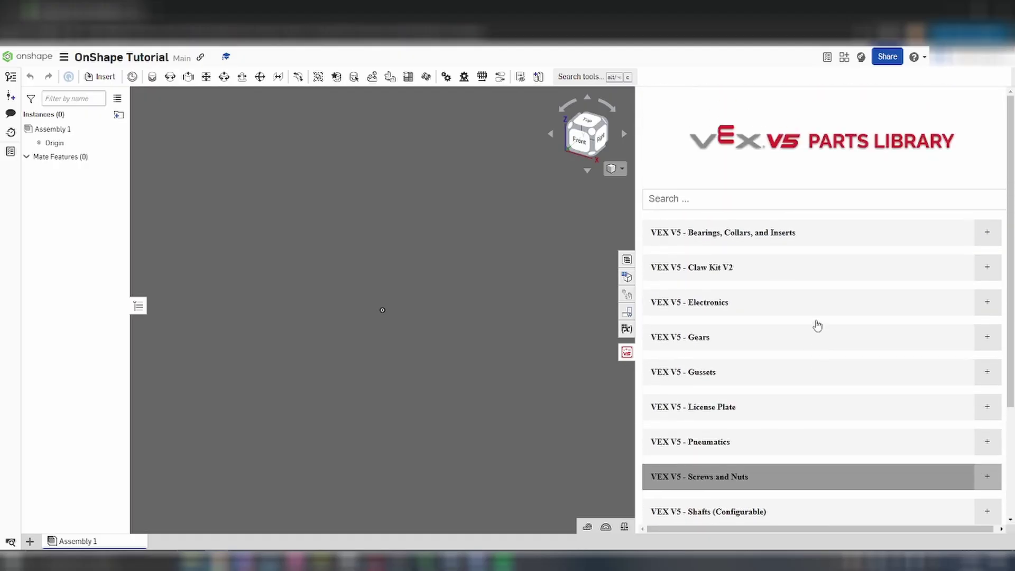
scroll(790, 323, down, 3)
click(627, 353)
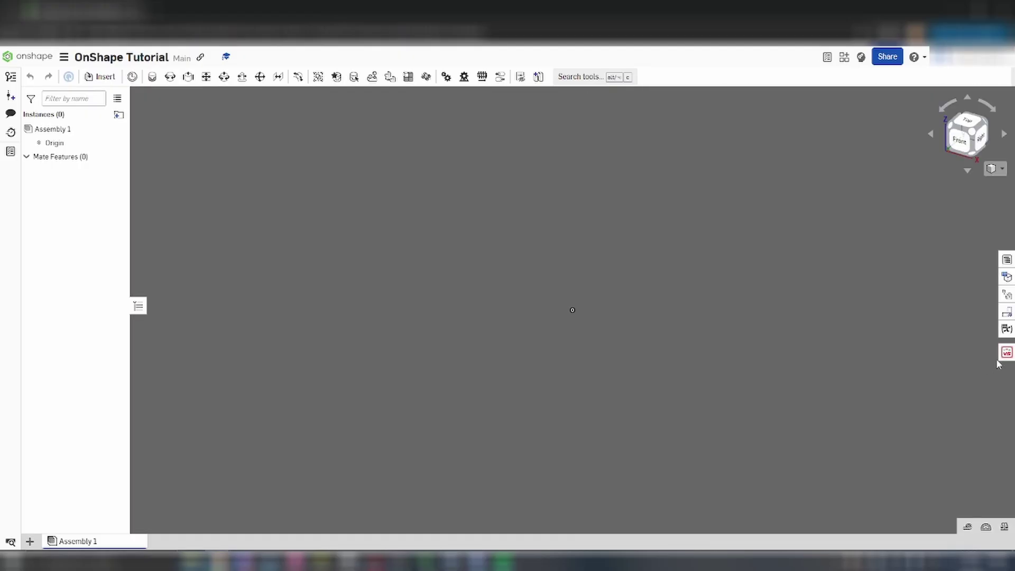
Insert a 10 inch long 1 x 2 x 1 Aluminum C-Channel from the VEX V5 Parts Library's Structure category
click(1007, 353)
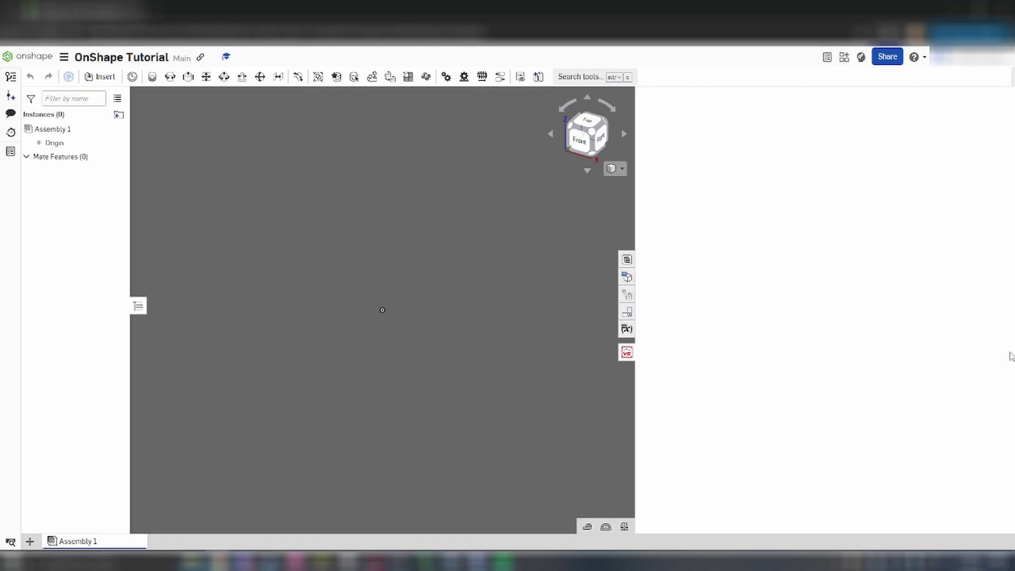
scroll(816, 291, down, 3)
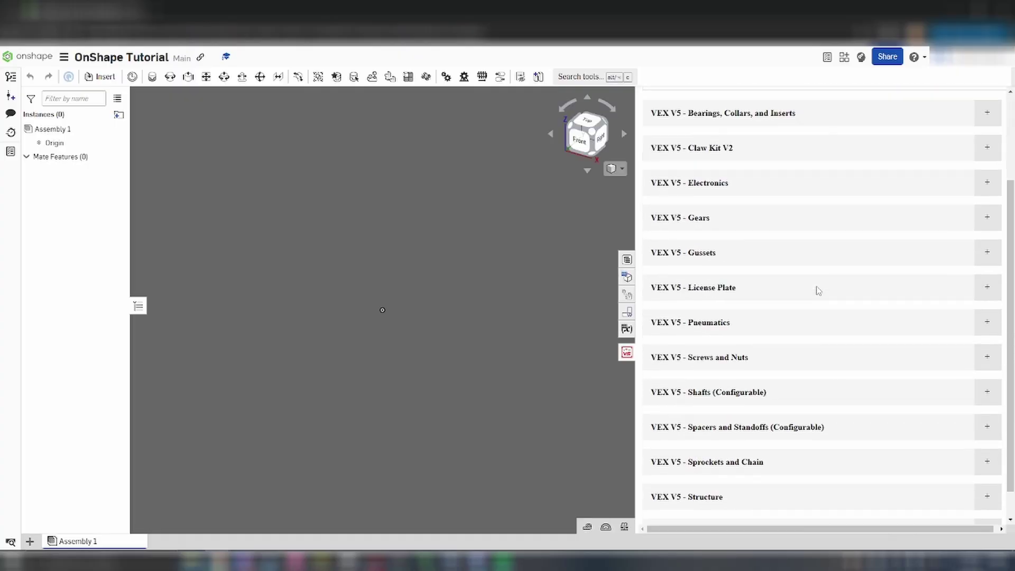
scroll(817, 324, up, 3)
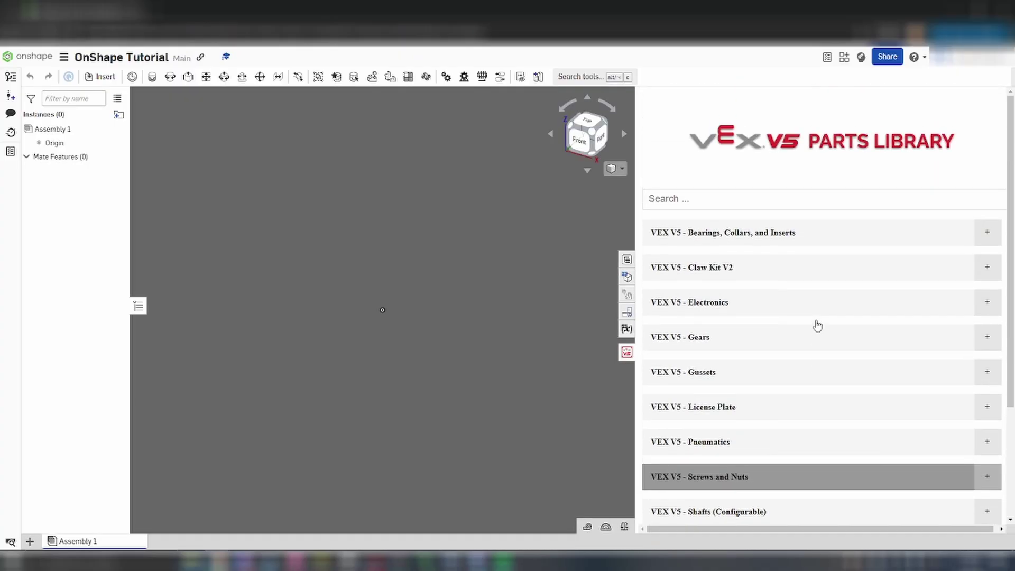
scroll(790, 323, down, 3)
click(738, 469)
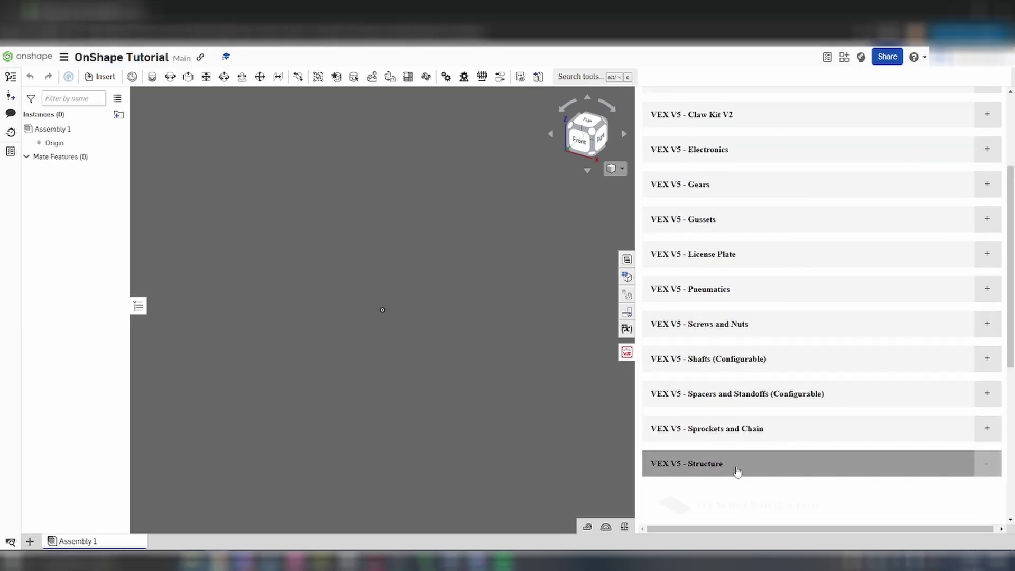
scroll(809, 413, down, 5)
click(797, 372)
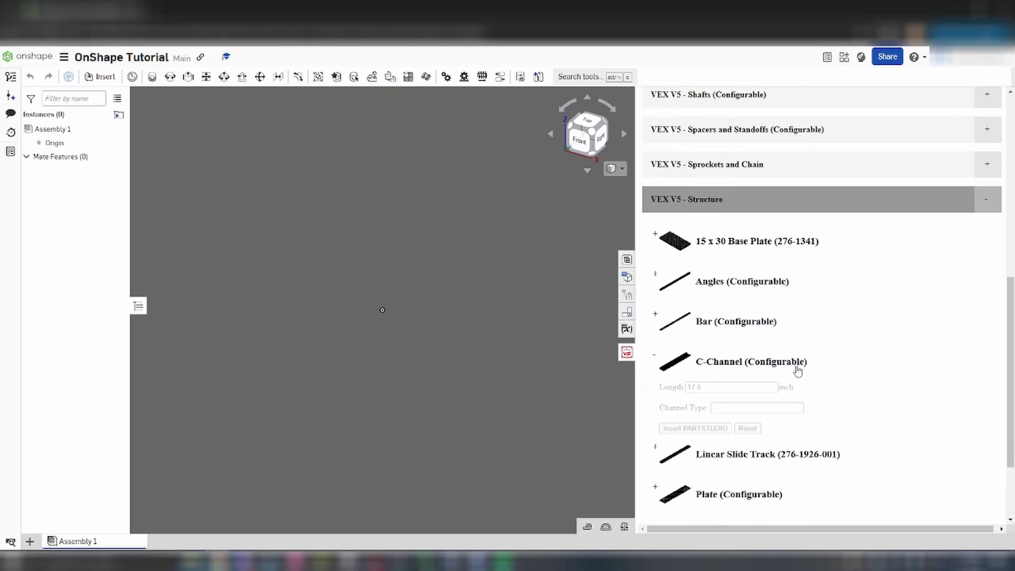
double_click(757, 387)
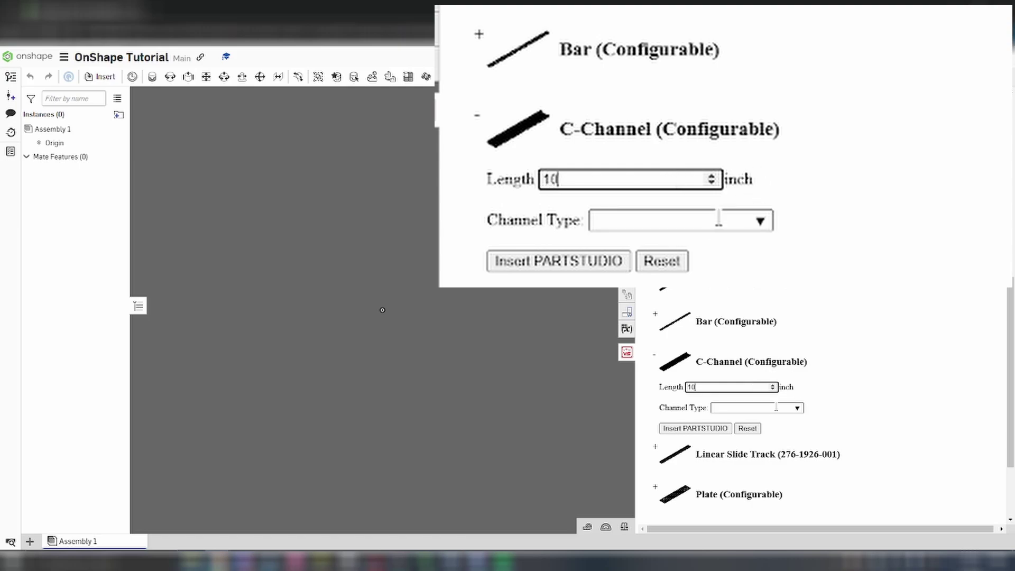
click(775, 408)
click(781, 286)
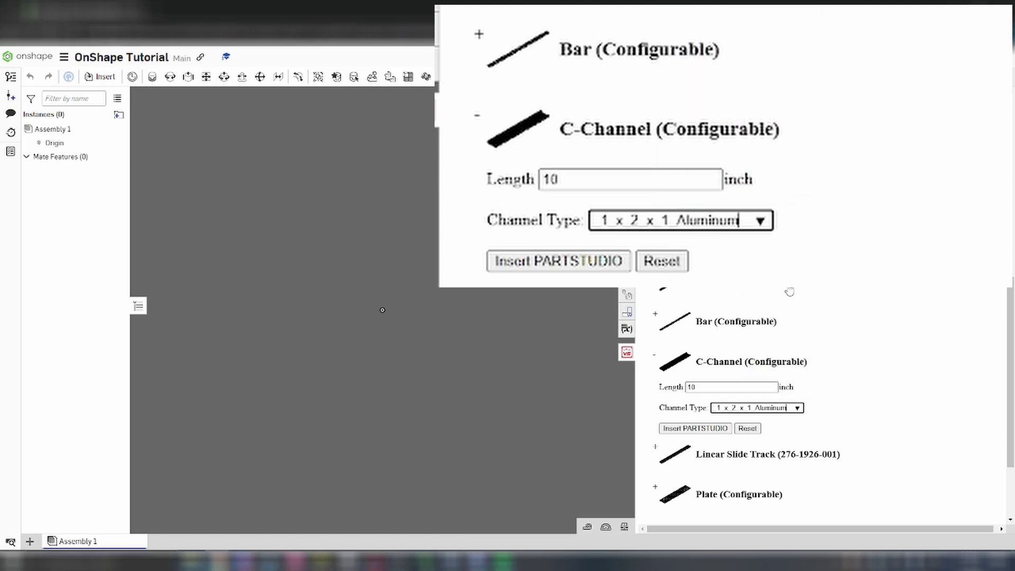
click(709, 429)
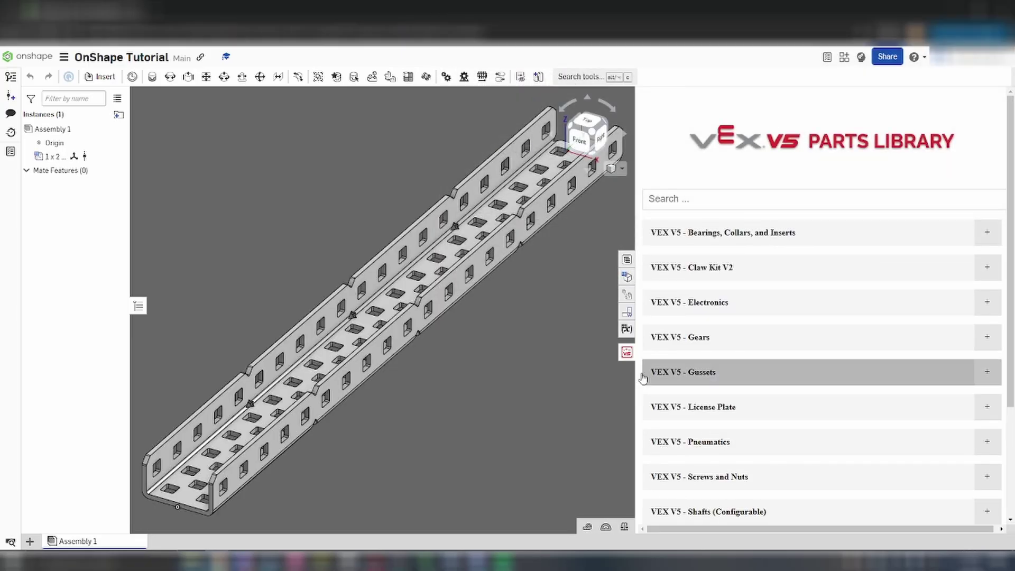
Search the parts library for c-channel and try out its channel types, including 1 x 3 x 1 Aluminum, without inserting a part
click(628, 354)
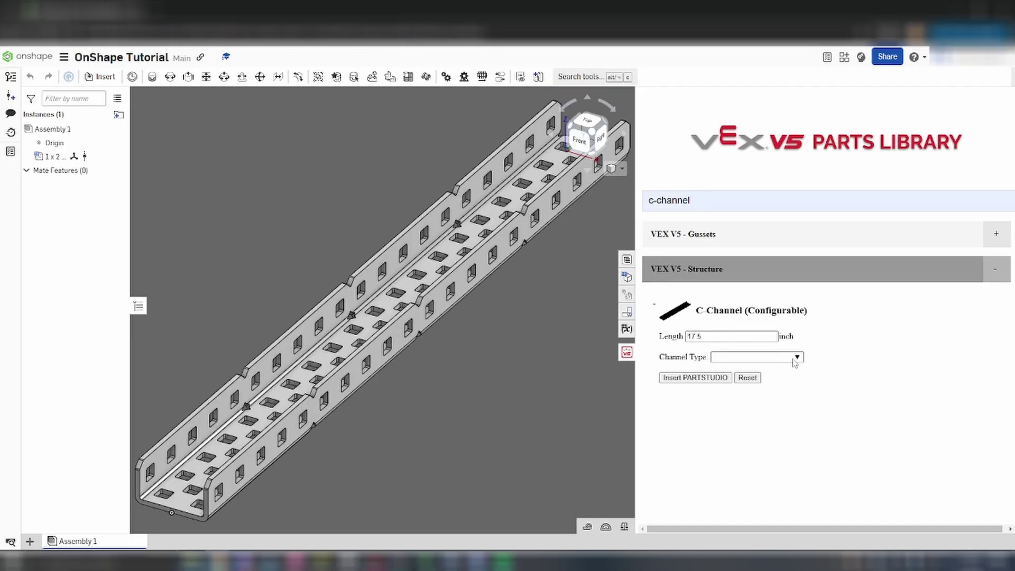
click(796, 357)
click(756, 412)
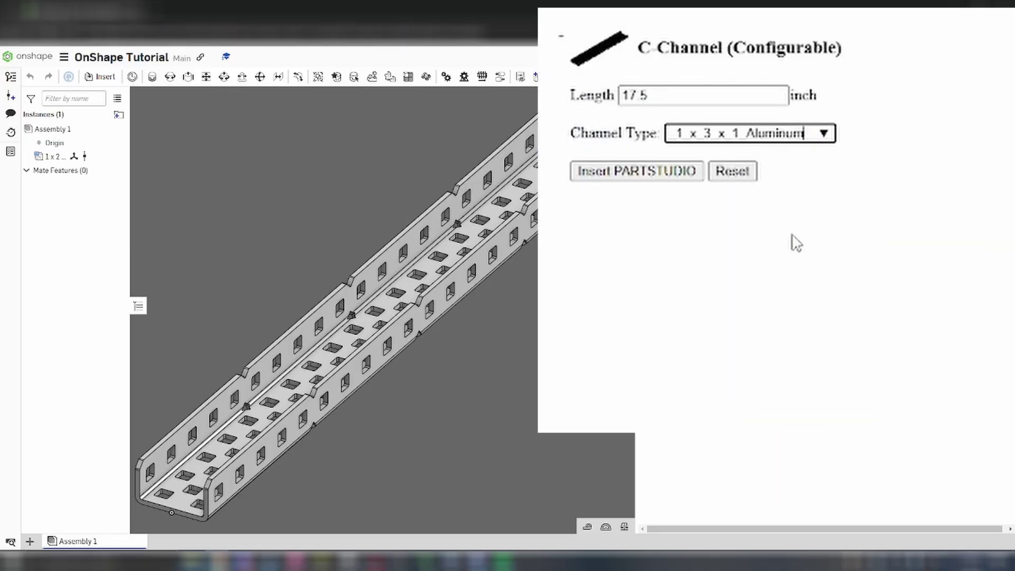
click(667, 262)
click(740, 171)
click(781, 133)
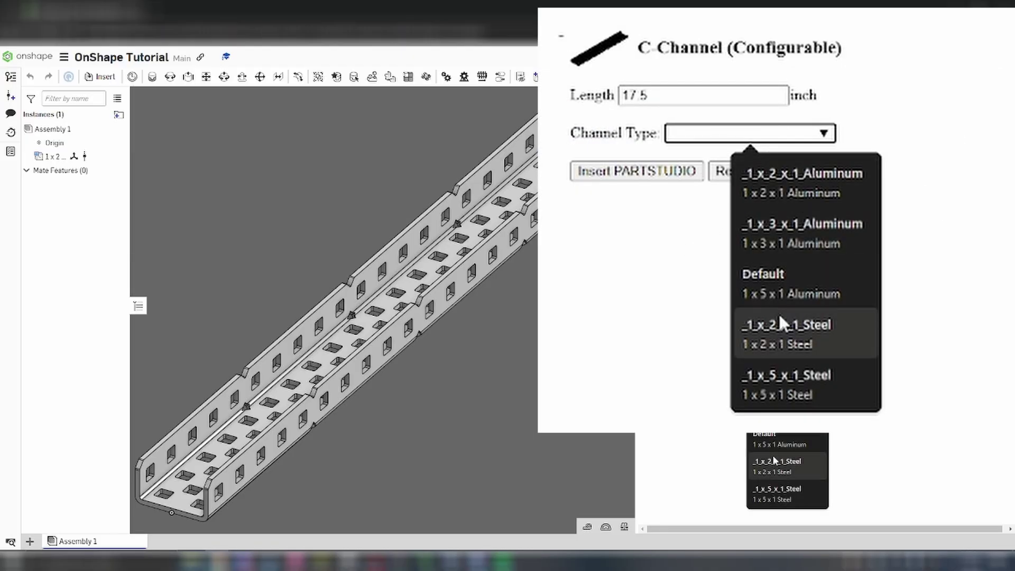
click(791, 339)
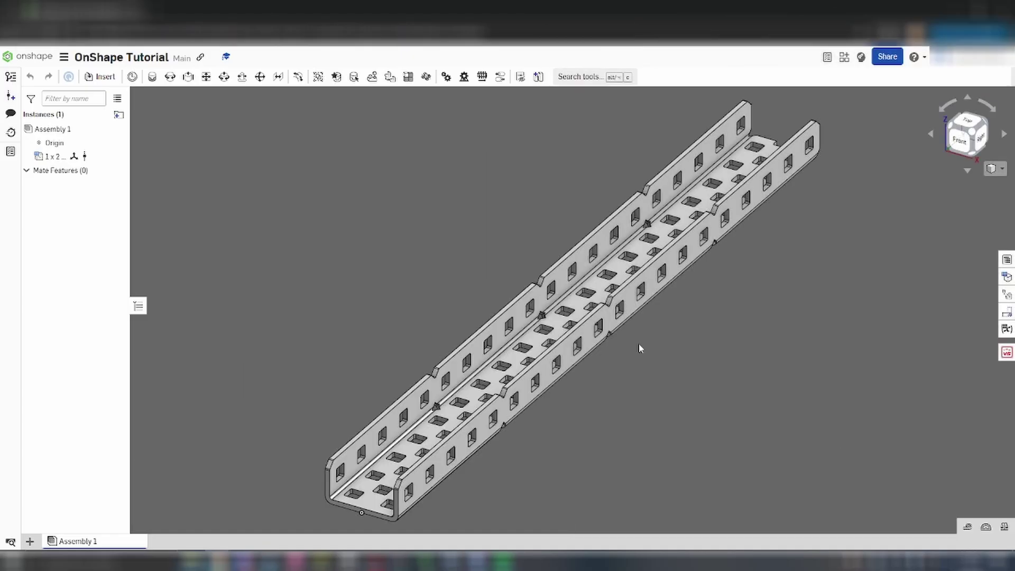
Inspect the inserted C-channel from various distances, angles and standard views
scroll(639, 348, up, 3)
scroll(640, 347, down, 10)
scroll(640, 347, up, 5)
scroll(640, 348, up, 2)
scroll(640, 348, down, 5)
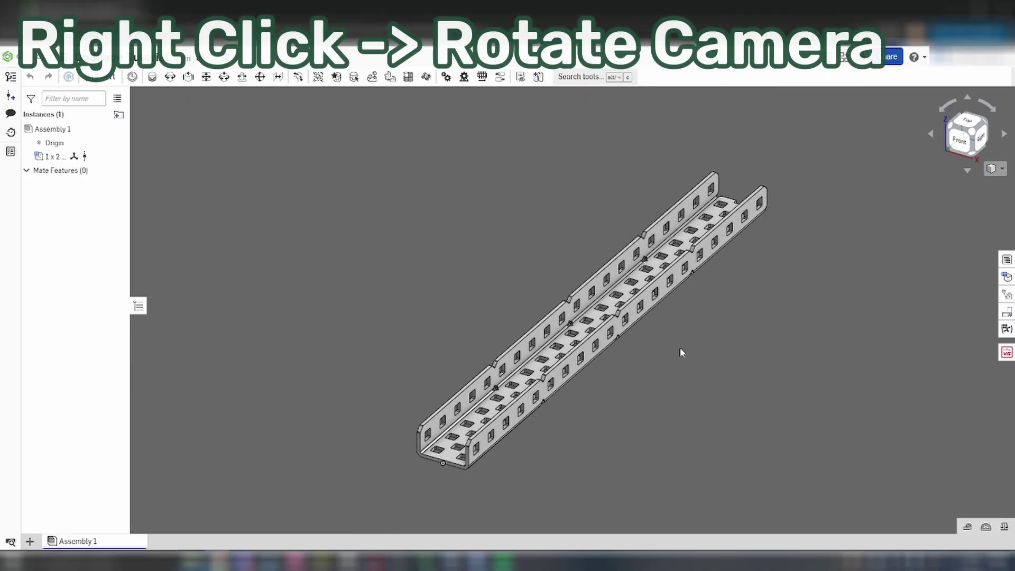
right_drag(680, 350, 353, 319)
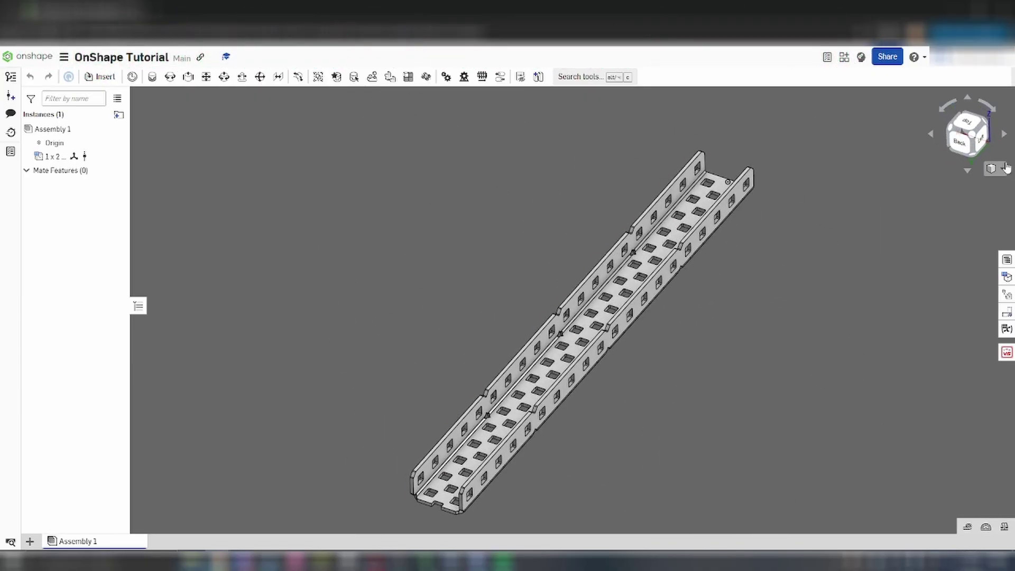
click(972, 134)
click(886, 167)
click(904, 125)
click(922, 146)
scroll(685, 233, down, 4)
right_drag(688, 230, 723, 254)
middle_drag(723, 255, 636, 337)
click(809, 144)
click(803, 139)
click(986, 139)
click(835, 73)
click(973, 80)
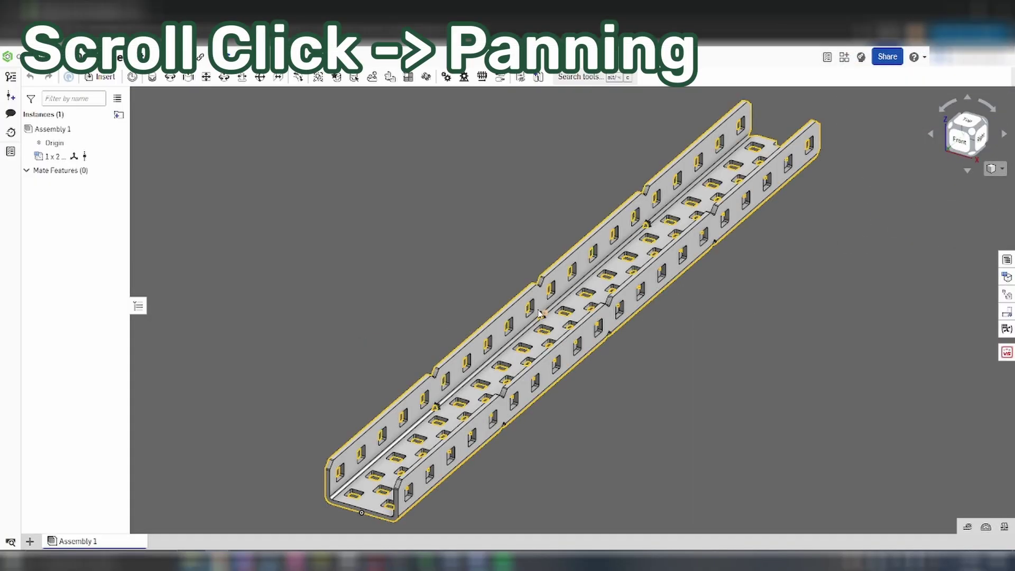
middle_drag(538, 311, 476, 277)
scroll(598, 359, down, 1)
middle_drag(606, 359, 548, 373)
Rotate the C-channel 90 degrees about its lengthwise axis so that it stands on its side
click(515, 322)
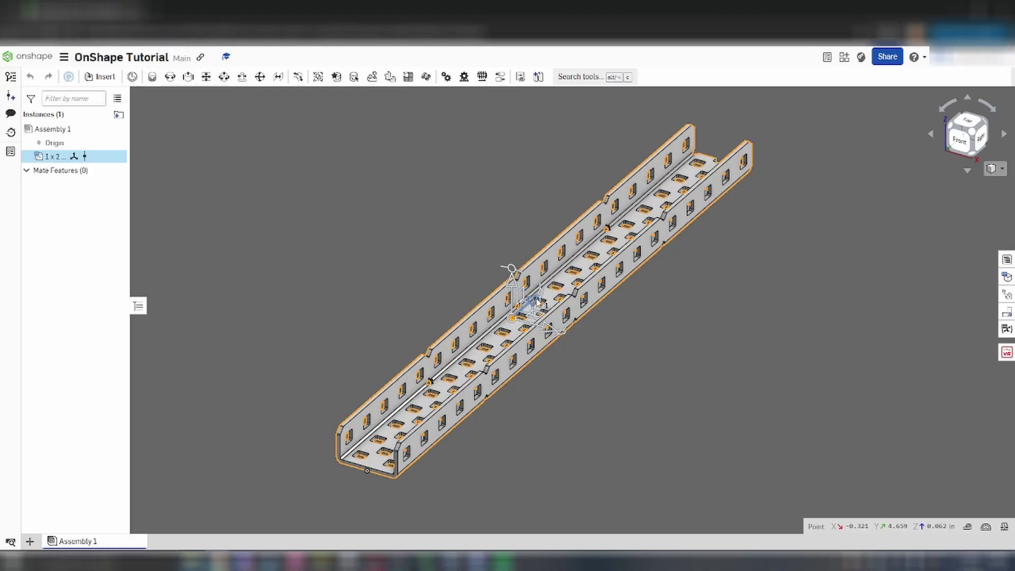
drag(538, 301, 604, 317)
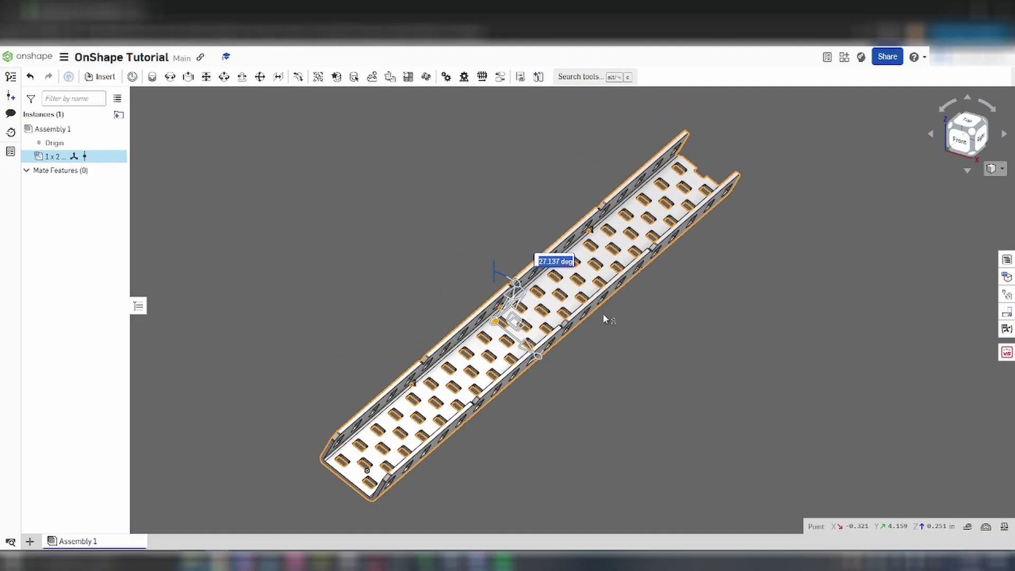
text(9)
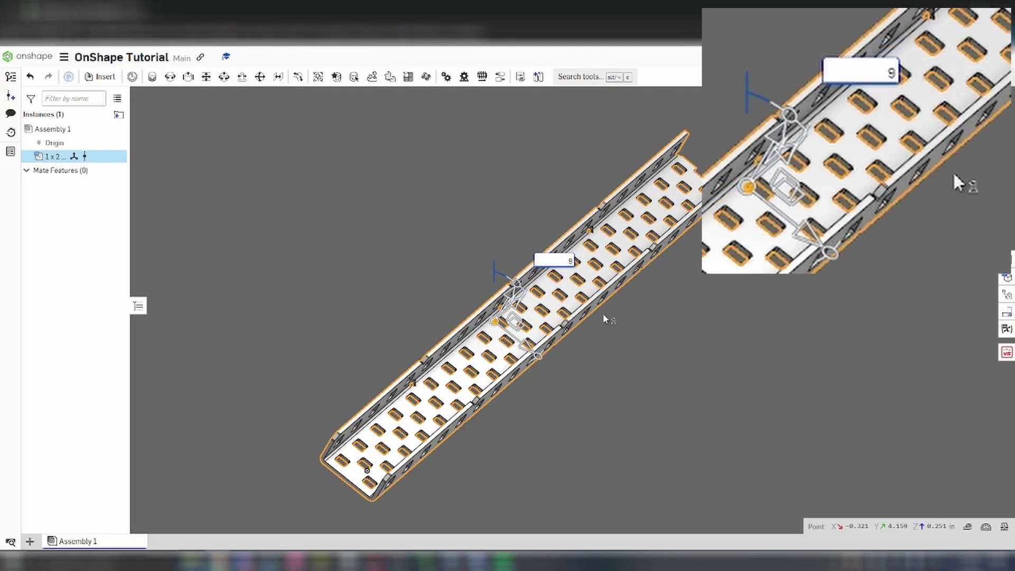
text(0)
key(Return)
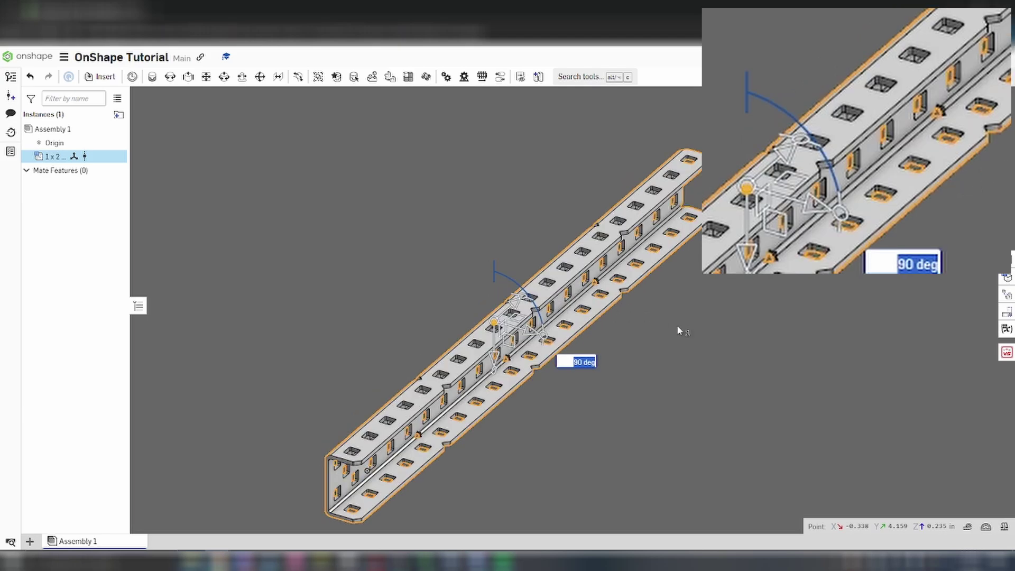
click(711, 336)
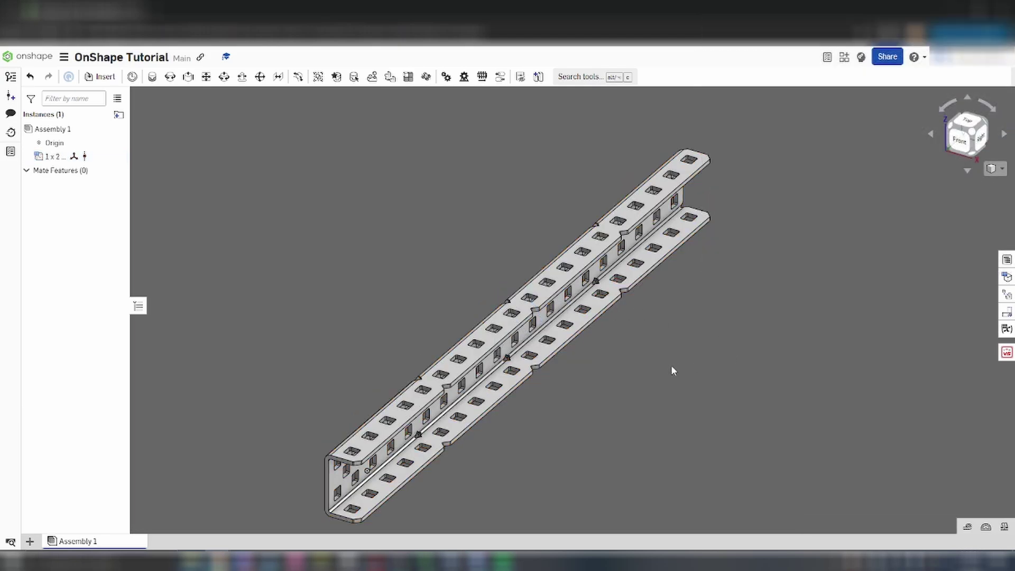
Search the VEX V5 Parts Library for flat bearing and insert the Flat Bearing (276-1209) into the assembly
click(1006, 352)
click(685, 199)
text(flat bearing)
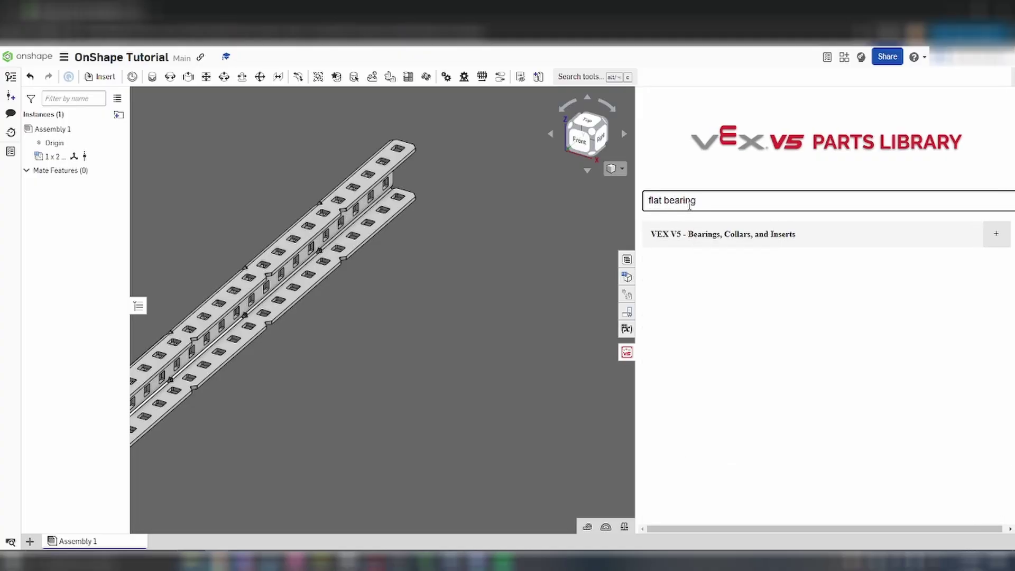
click(690, 234)
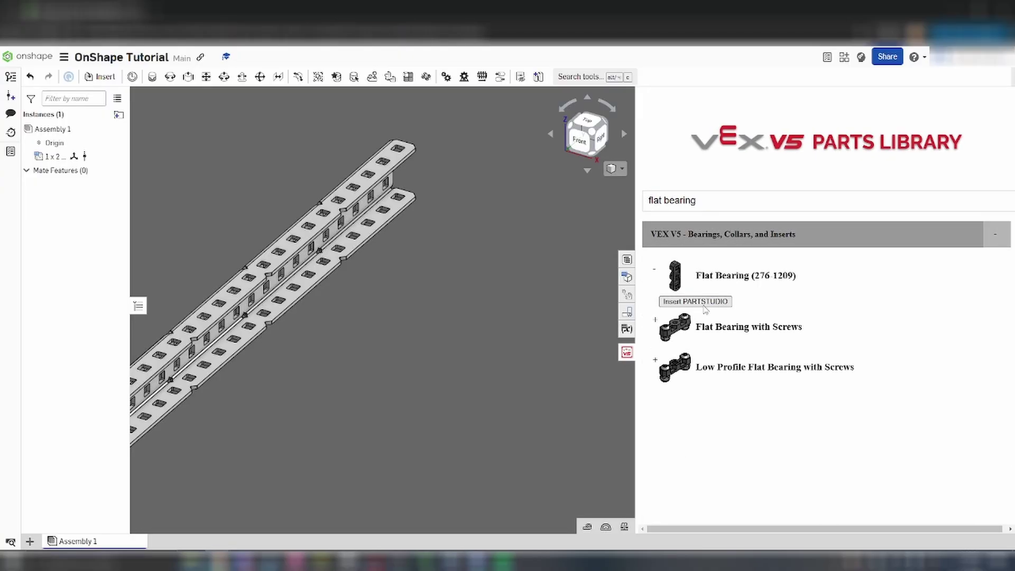
click(703, 304)
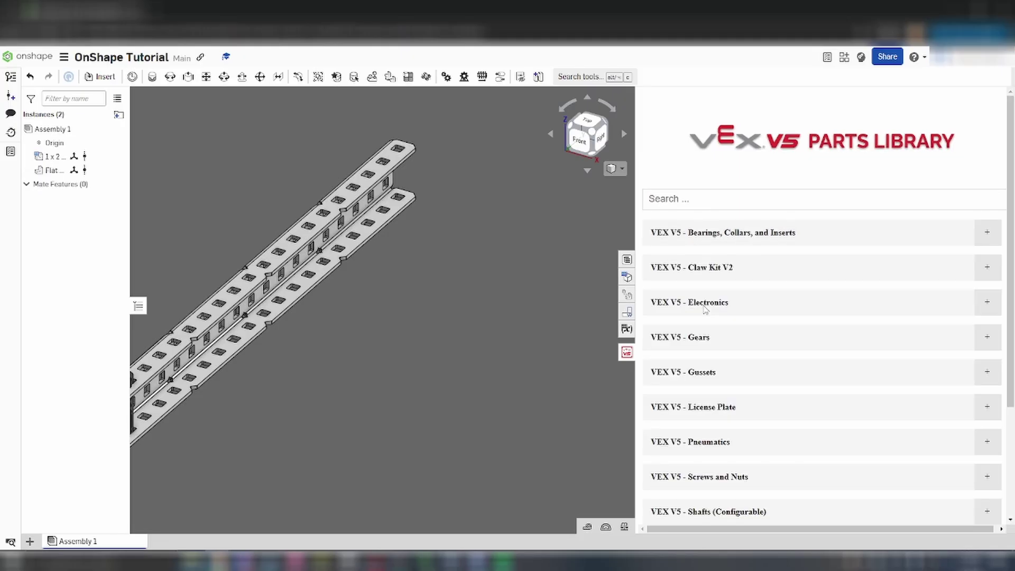
Insert two Flat Bearing with Screws assemblies using the Default screw configuration and Flipped bolt orientation, and close the parts library
click(753, 315)
click(777, 340)
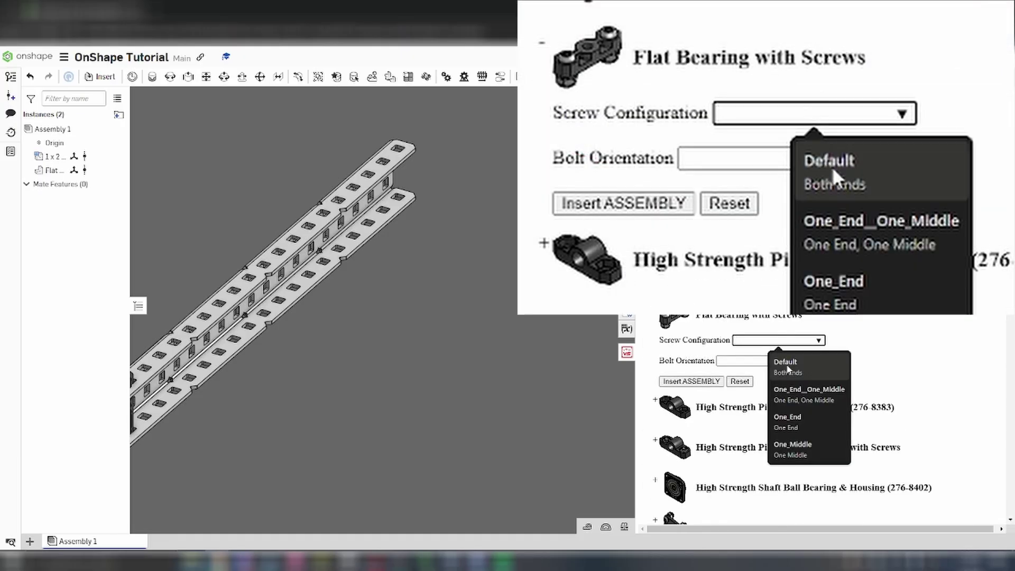
click(787, 369)
click(741, 360)
click(782, 421)
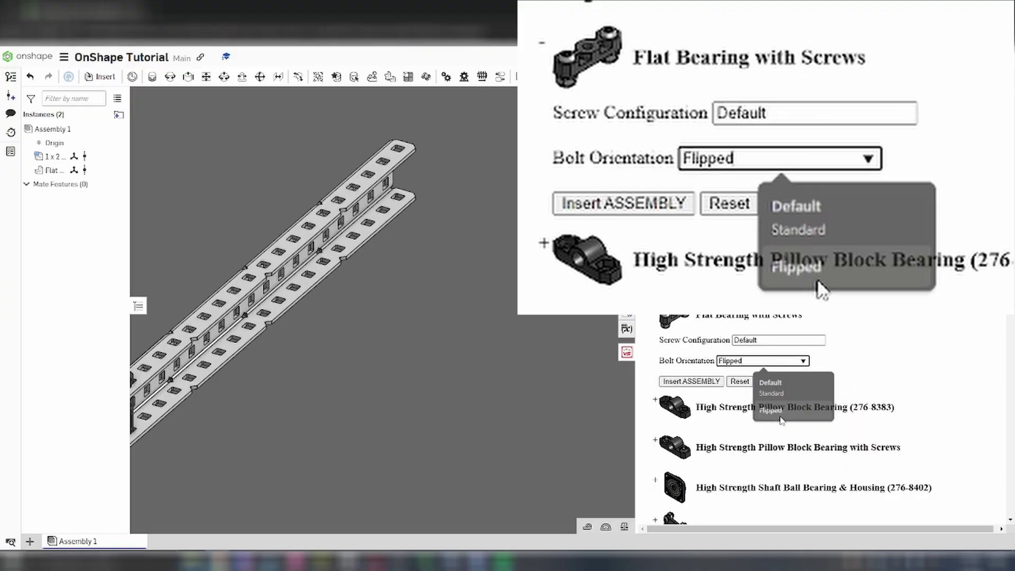
click(710, 382)
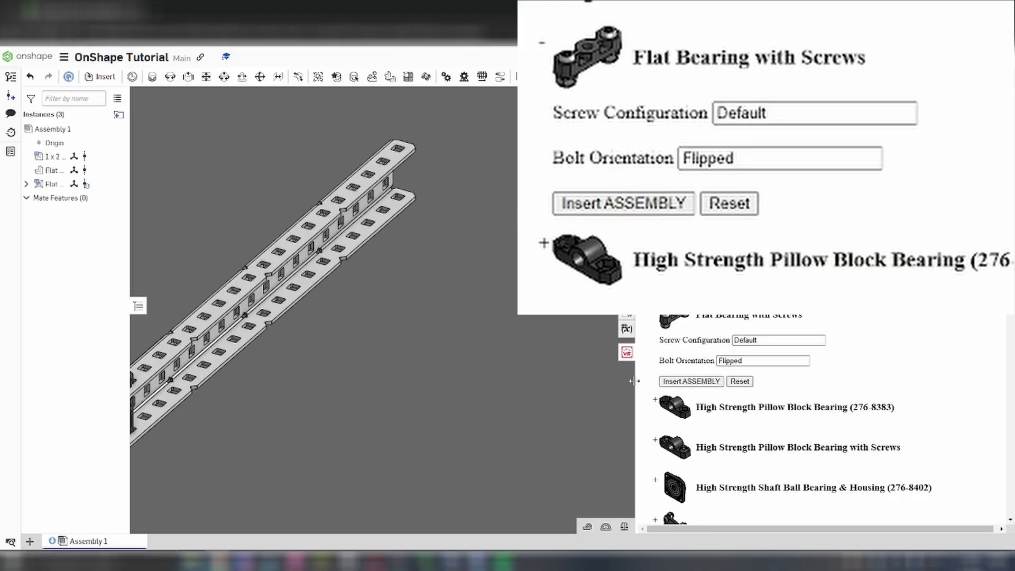
click(626, 352)
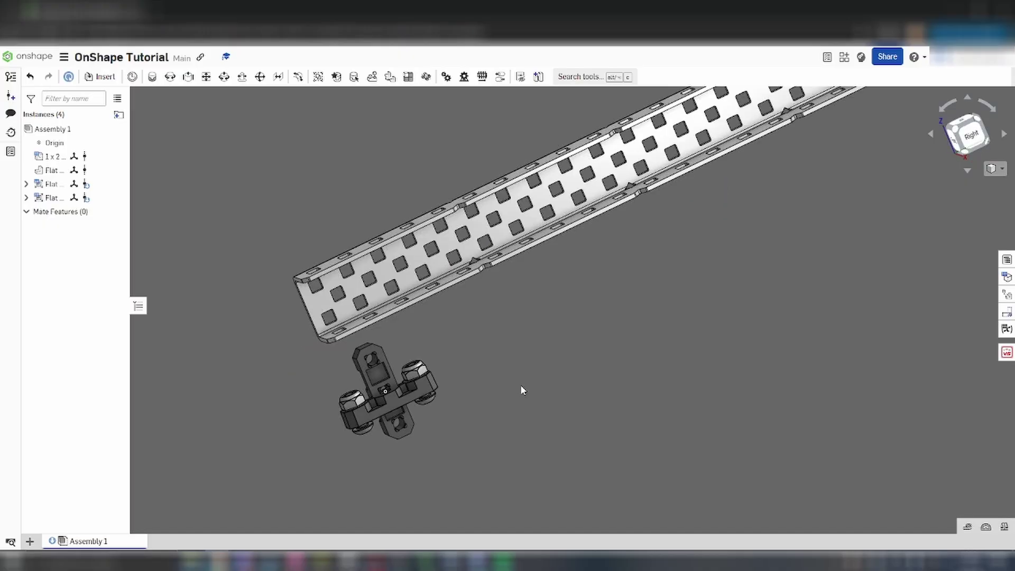
mouse_move(520, 385)
right_down()
mouse_move(557, 373)
mouse_move(555, 385)
mouse_move(502, 389)
right_up()
click(133, 78)
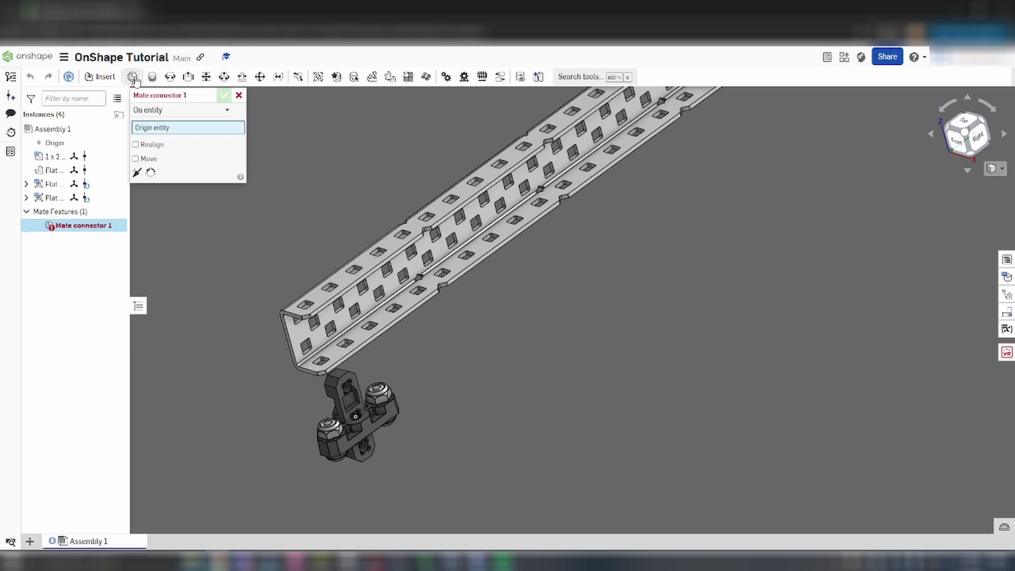
click(239, 95)
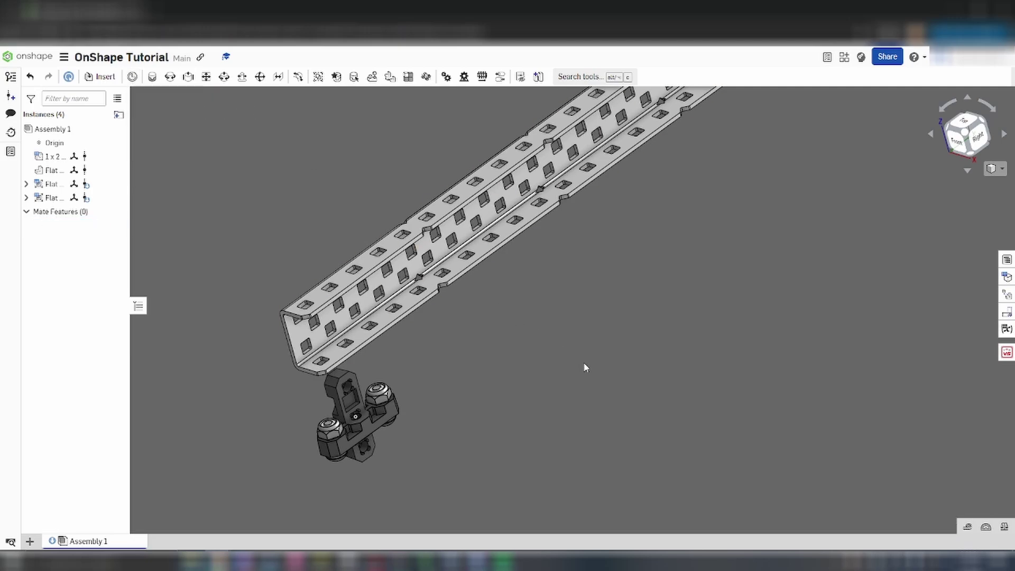
Create a fastened mate between the plain flat bearing's end hole and the fifth middle-row hole from the C-channel's near end
key(f)
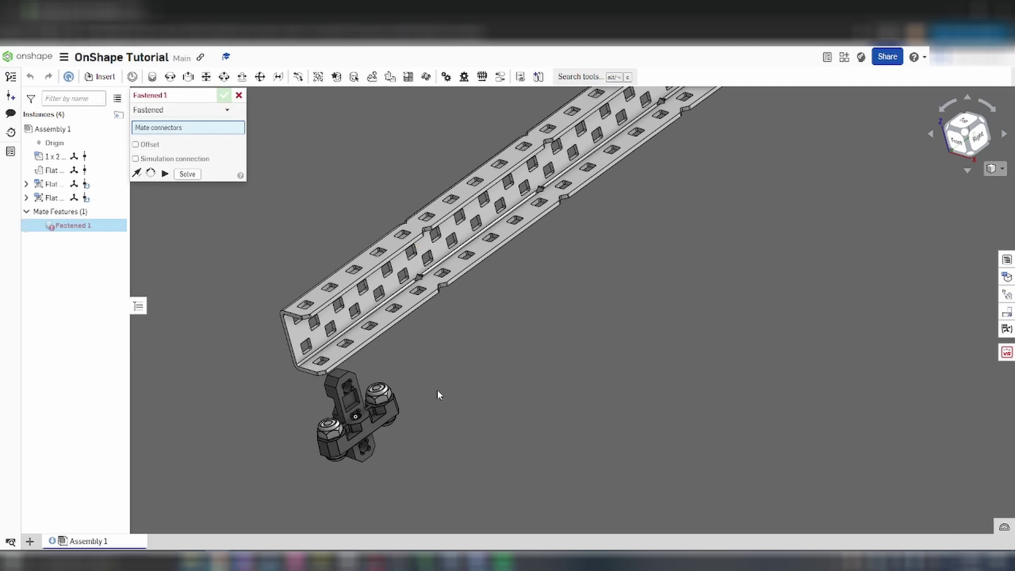
right_drag(440, 411, 237, 426)
scroll(170, 370, up, 6)
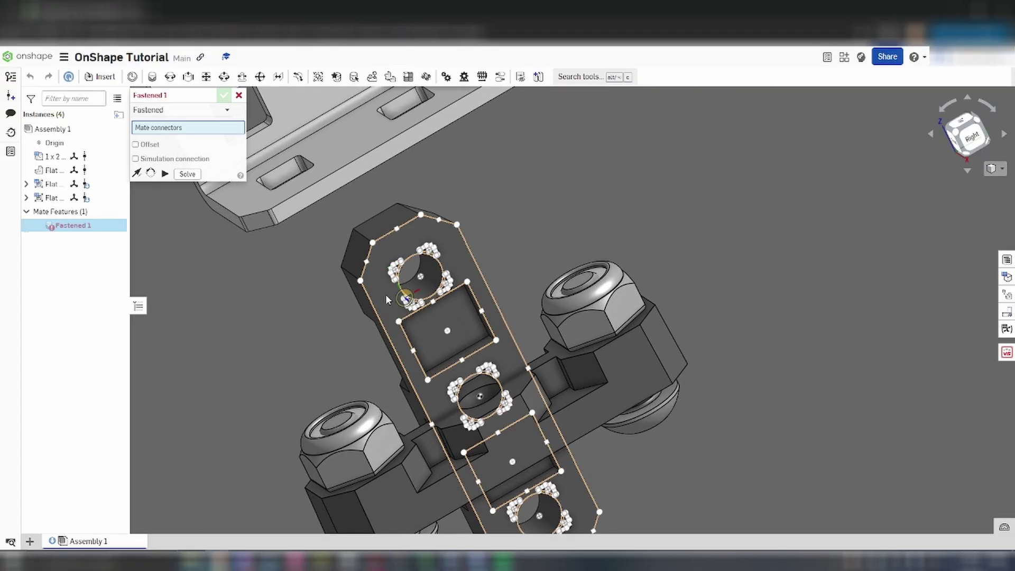
click(421, 277)
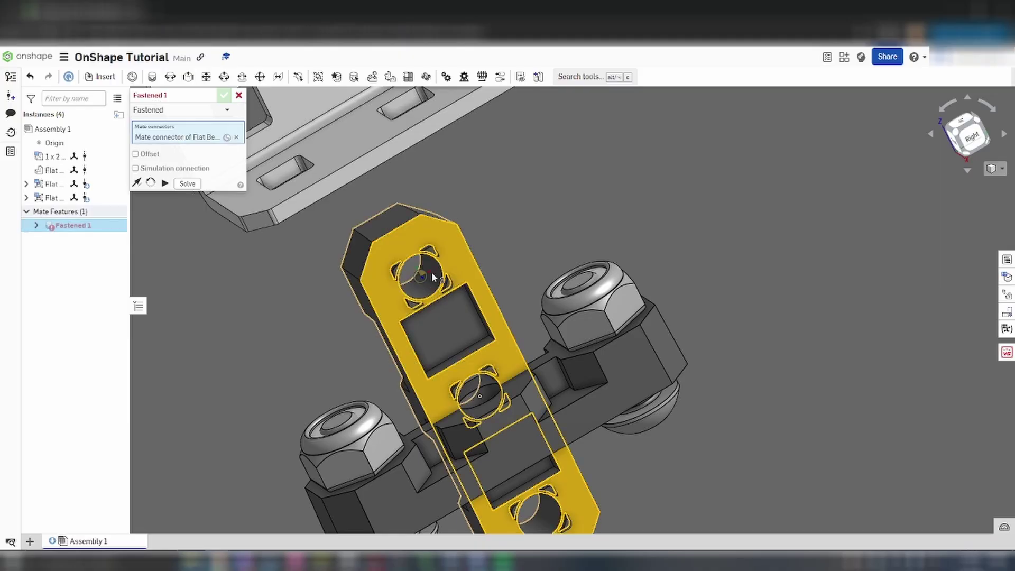
scroll(622, 204, down, 5)
scroll(526, 347, up, 3)
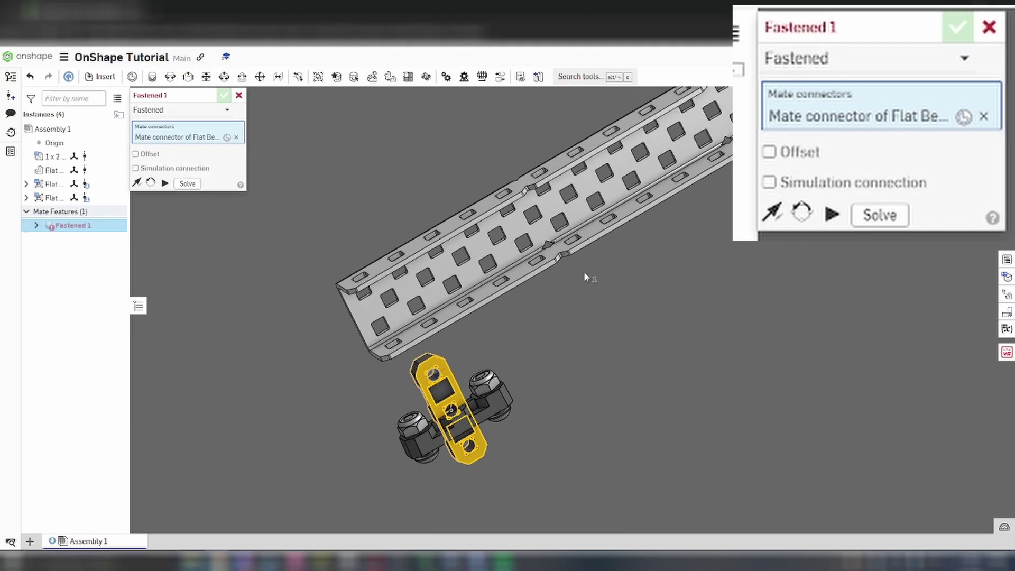
right_drag(583, 271, 592, 266)
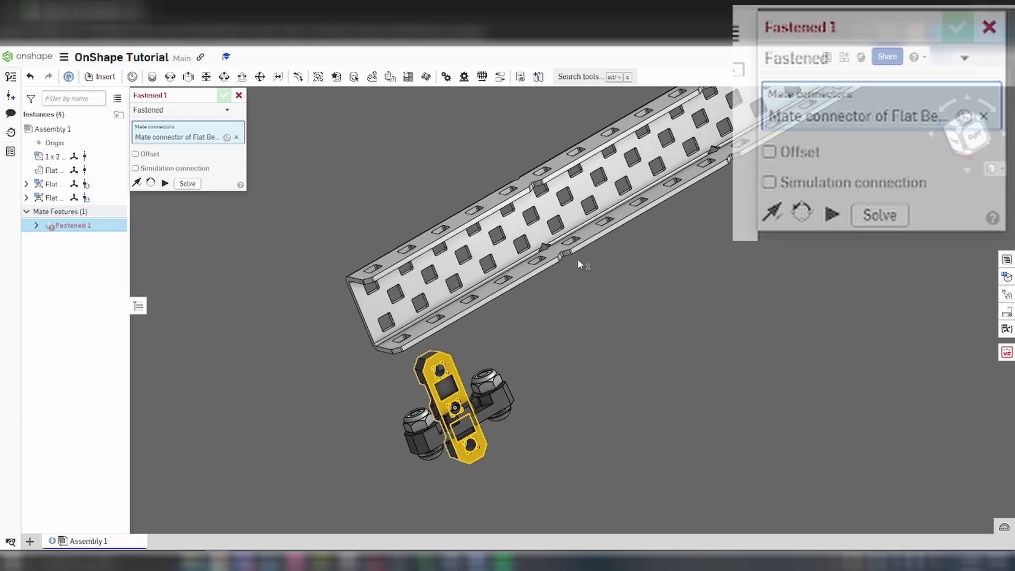
scroll(577, 263, up, 6)
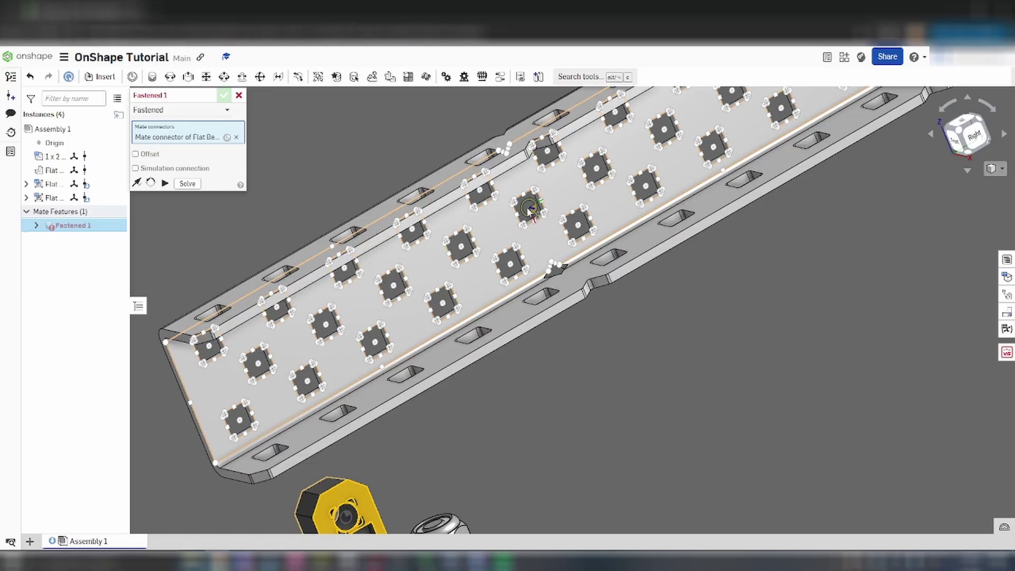
click(529, 209)
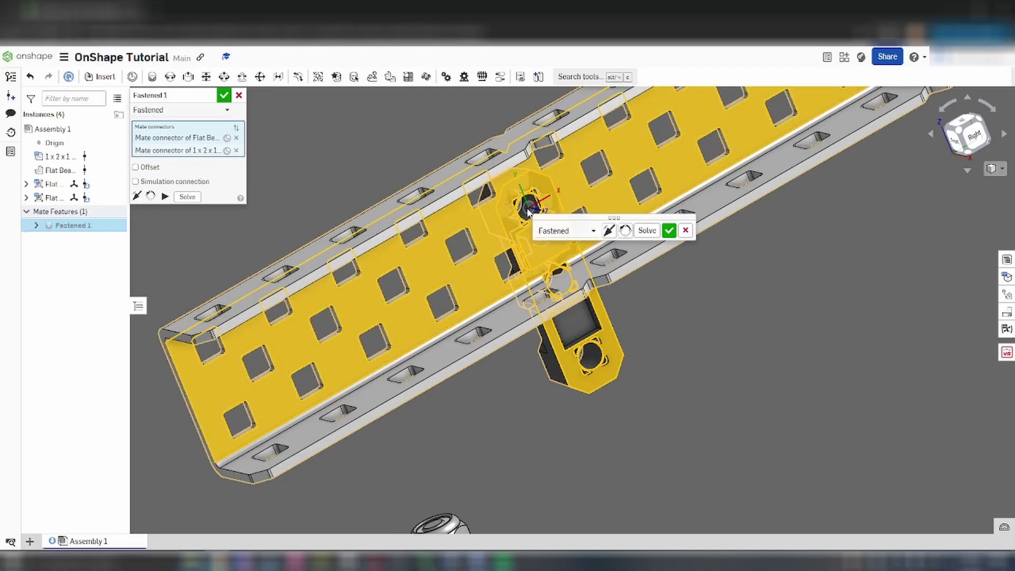
Flip the flat bearing's primary axis and reorient its secondary axis so it lies lengthwise inside the C-channel
click(611, 231)
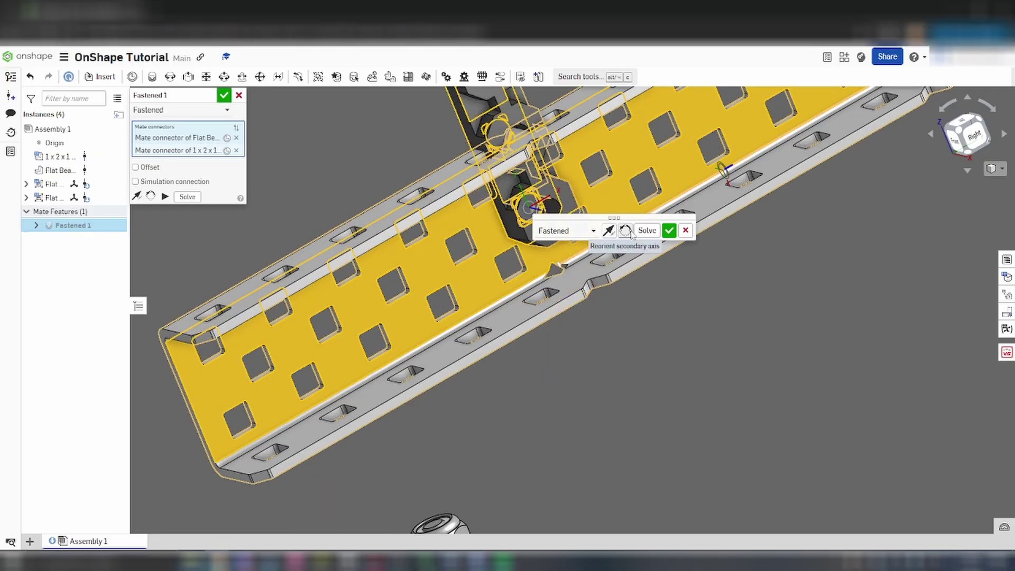
click(625, 230)
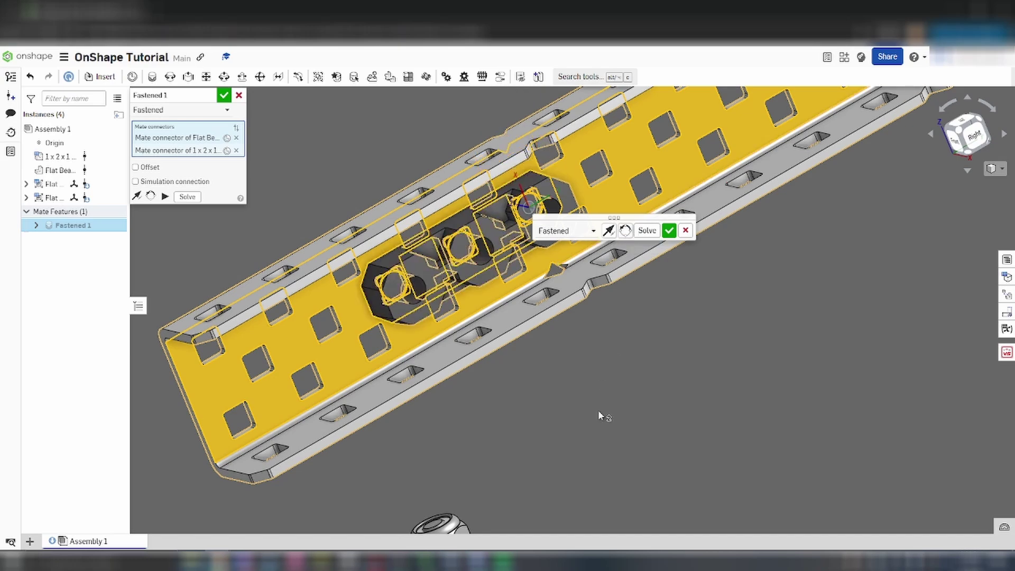
scroll(581, 336, down, 2)
scroll(581, 337, up, 2)
middle_drag(581, 336, 448, 363)
scroll(448, 363, down, 3)
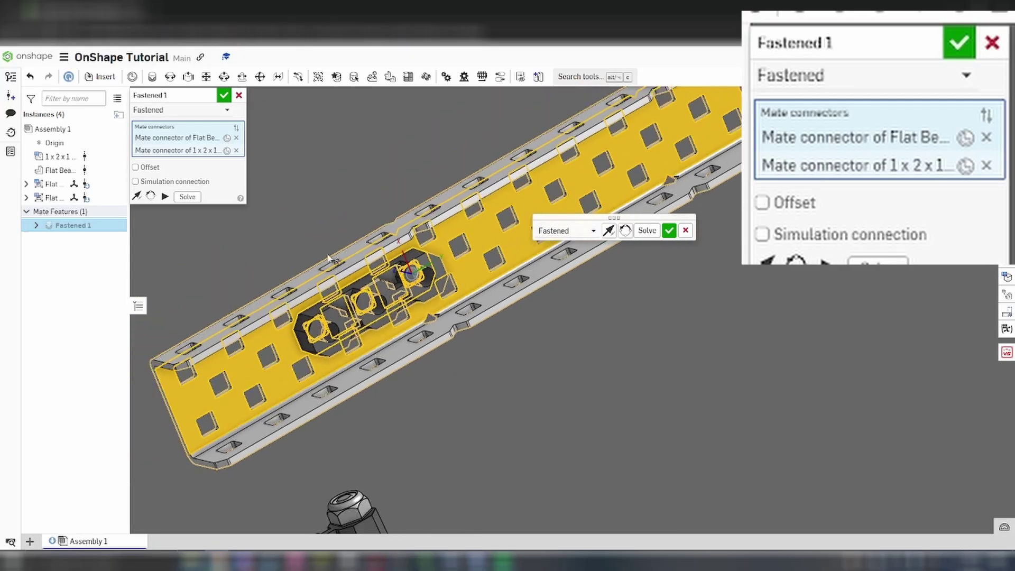
Re-pick the middle-row C-channel hole as the flat bearing mate's second connector and accept the mate
click(236, 151)
scroll(506, 284, up, 5)
click(492, 250)
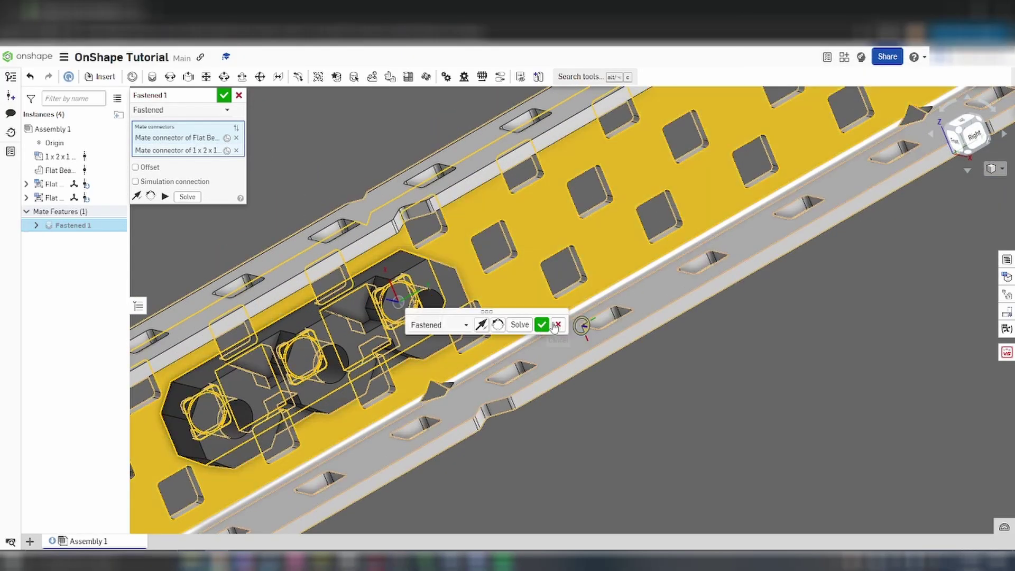
click(542, 324)
scroll(569, 394, down, 3)
scroll(546, 348, up, 2)
scroll(546, 348, down, 2)
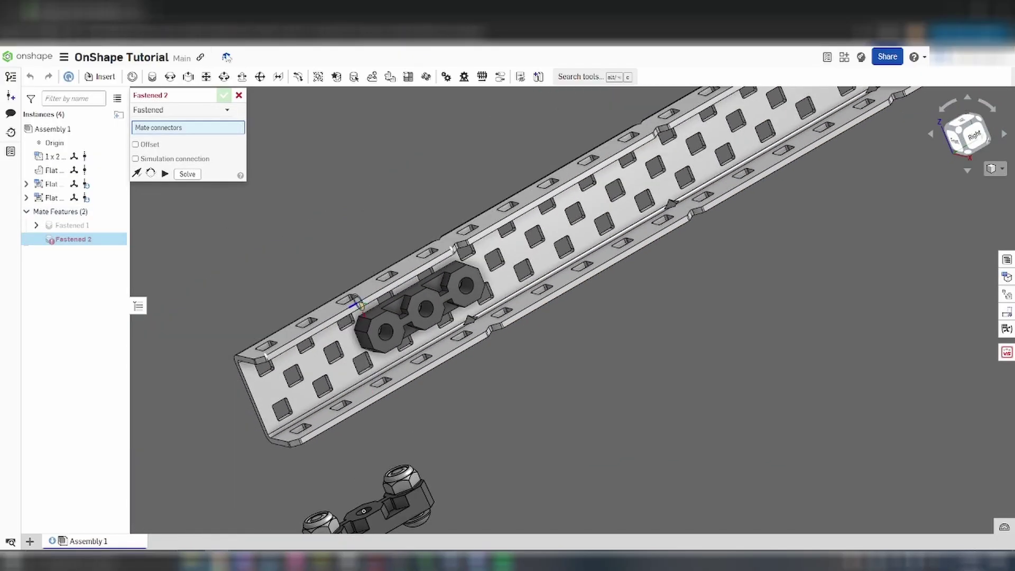
click(239, 96)
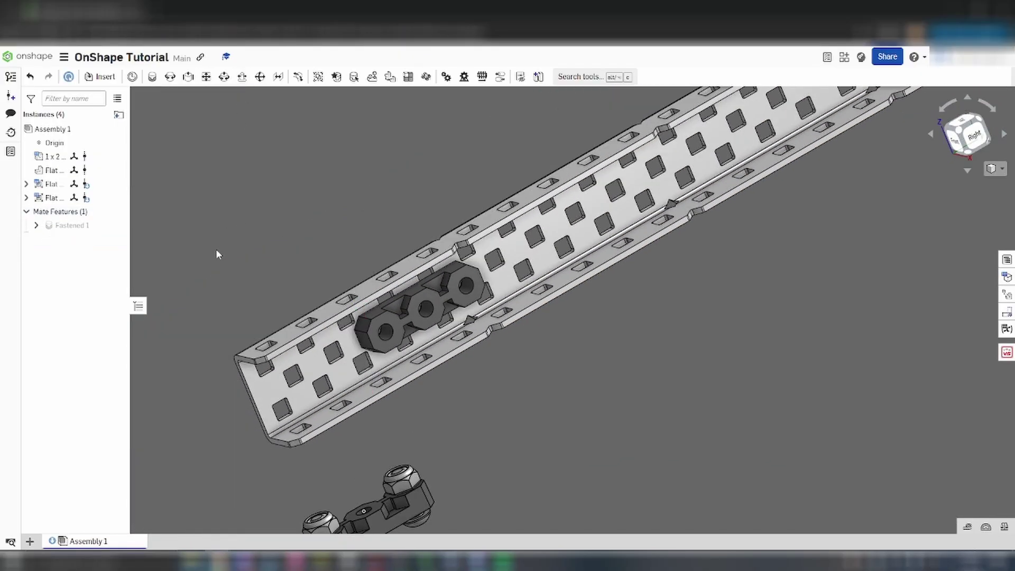
Open the flat bearing's fastened mate to review its two connectors and close it without changes
click(85, 230)
double_click(87, 226)
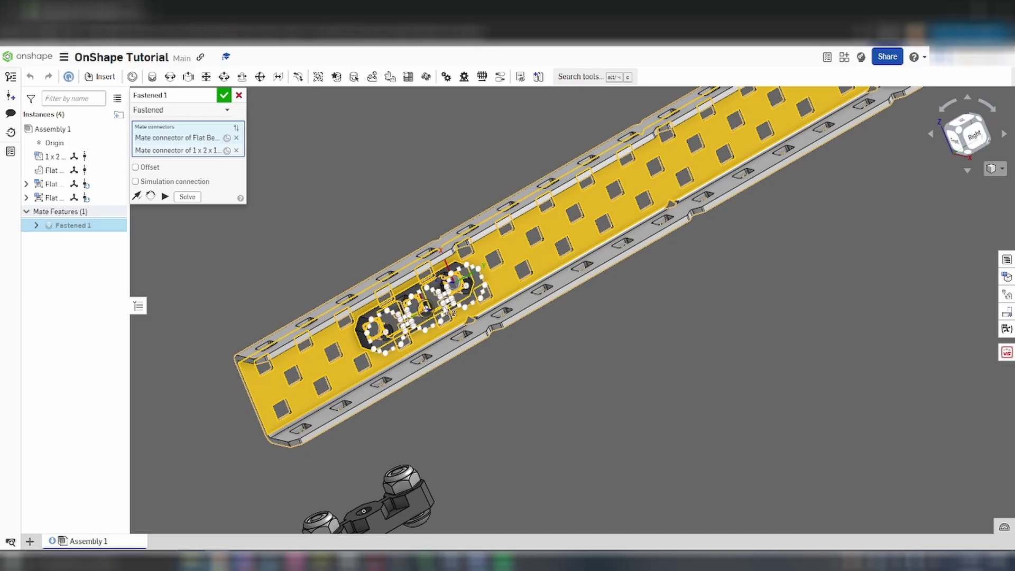
click(239, 95)
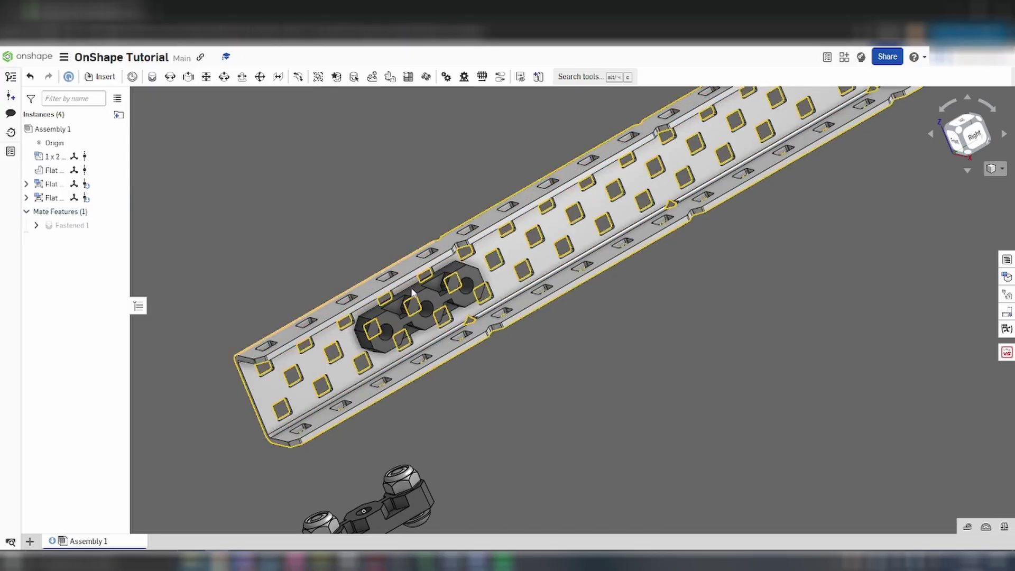
Fasten the centre hole of one Flat Bearing with Screws to the C-channel's middle-row hole at the second notch, flipping its primary axis
middle_drag(514, 394, 487, 348)
right_drag(471, 433, 401, 339)
scroll(452, 382, up, 5)
scroll(376, 351, up, 5)
key(m)
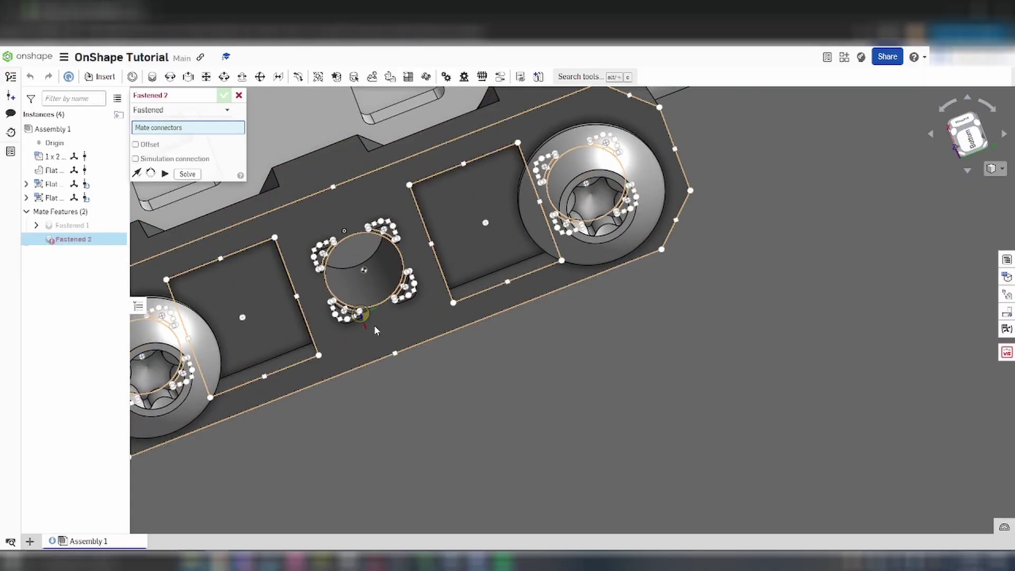
click(361, 277)
scroll(363, 278, down, 5)
scroll(363, 280, down, 5)
right_drag(487, 322, 508, 356)
scroll(510, 313, up, 3)
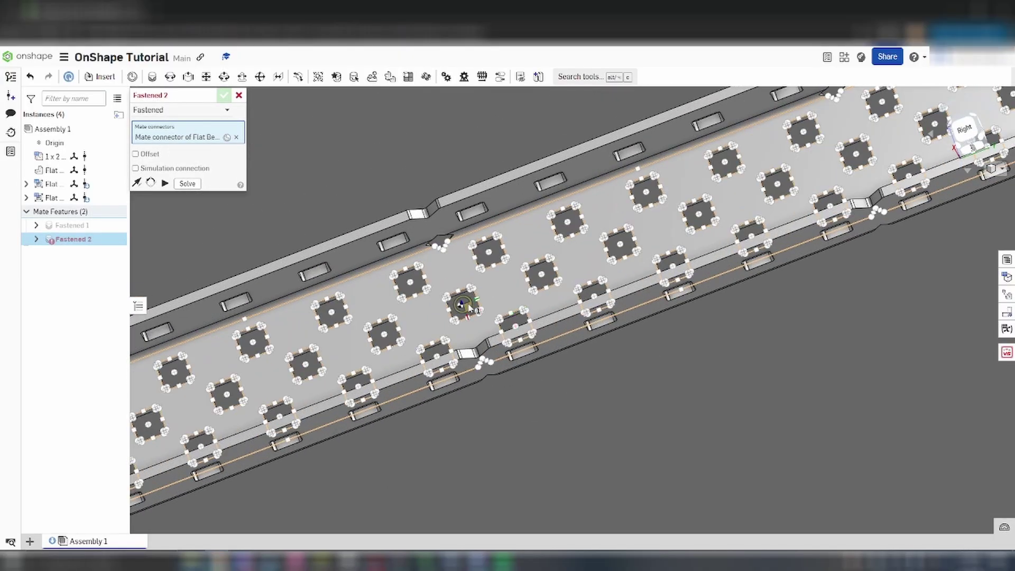
click(461, 305)
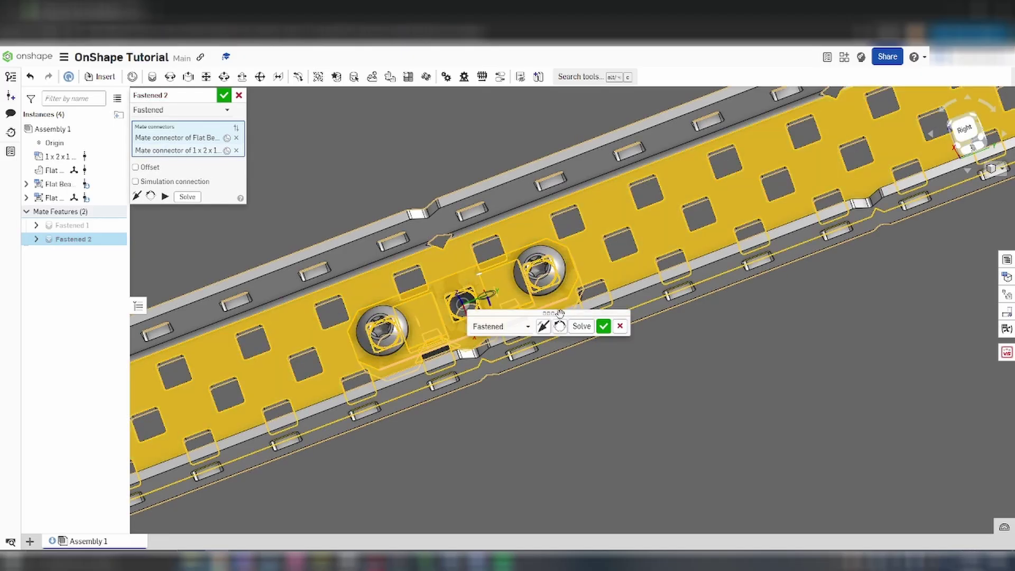
click(543, 330)
click(602, 327)
Fasten the remaining Flat Bearing with Screws by its centre hole to the middle-row hole at the C-channel's third notch, flipping its primary axis
scroll(730, 296, down, 4)
middle_drag(784, 332, 802, 190)
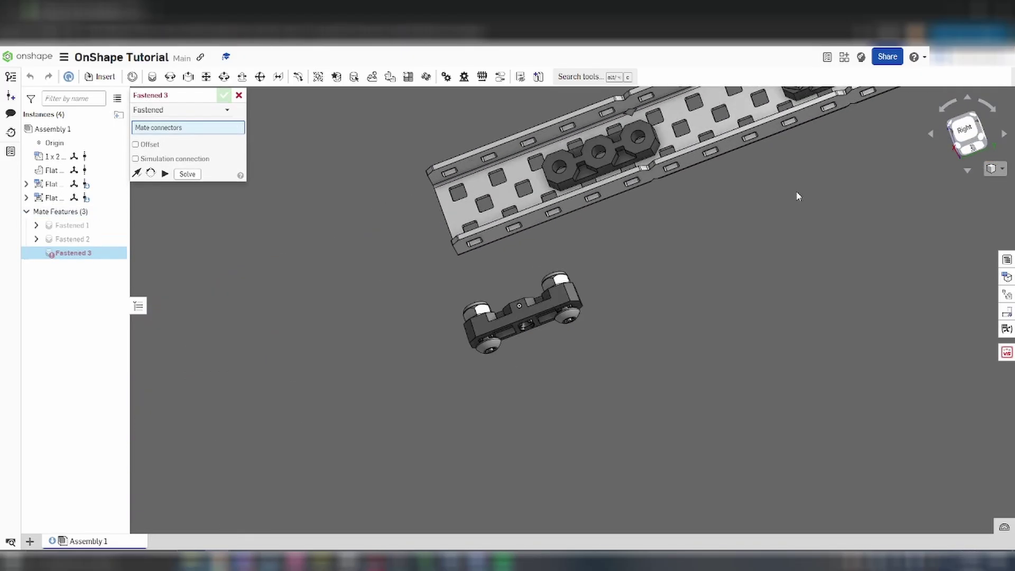
scroll(626, 294, up, 3)
scroll(546, 274, up, 3)
right_drag(626, 295, 657, 241)
click(440, 247)
scroll(448, 244, down, 5)
middle_drag(657, 241, 571, 317)
right_drag(570, 317, 553, 331)
scroll(534, 211, up, 2)
click(471, 208)
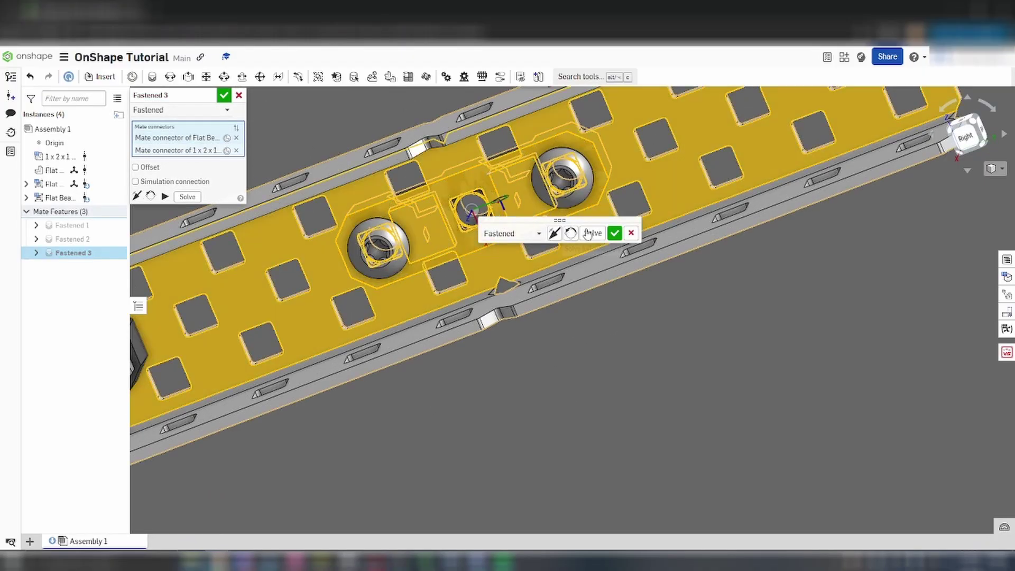
click(560, 234)
click(614, 233)
scroll(563, 333, down, 3)
right_drag(563, 333, 547, 372)
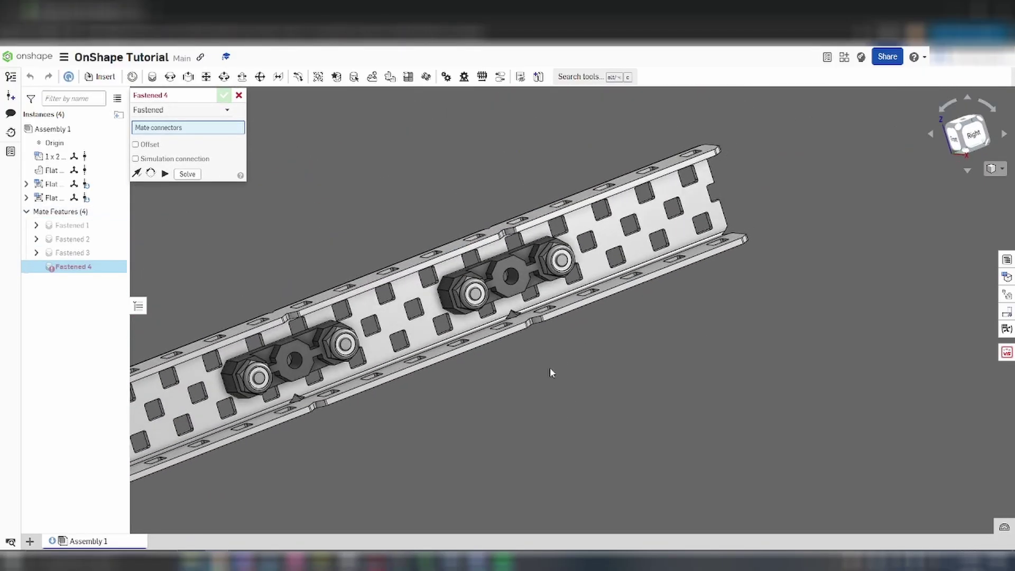
middle_drag(547, 372, 667, 275)
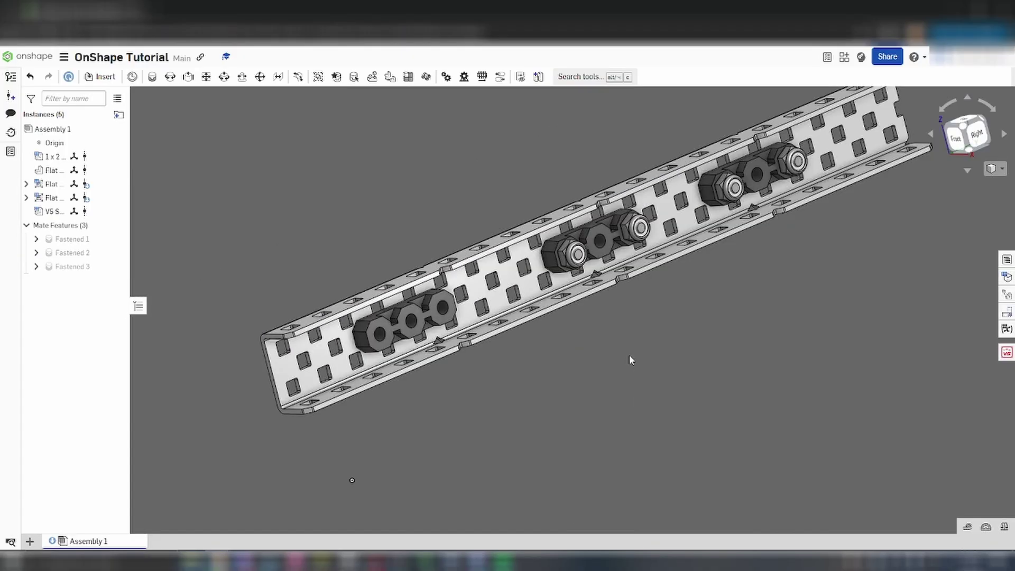
Fasten the V5 motor's inner threaded post to the C-channel's outer face at the hole behind the plain flat bearing's centre
scroll(629, 358, down, 3)
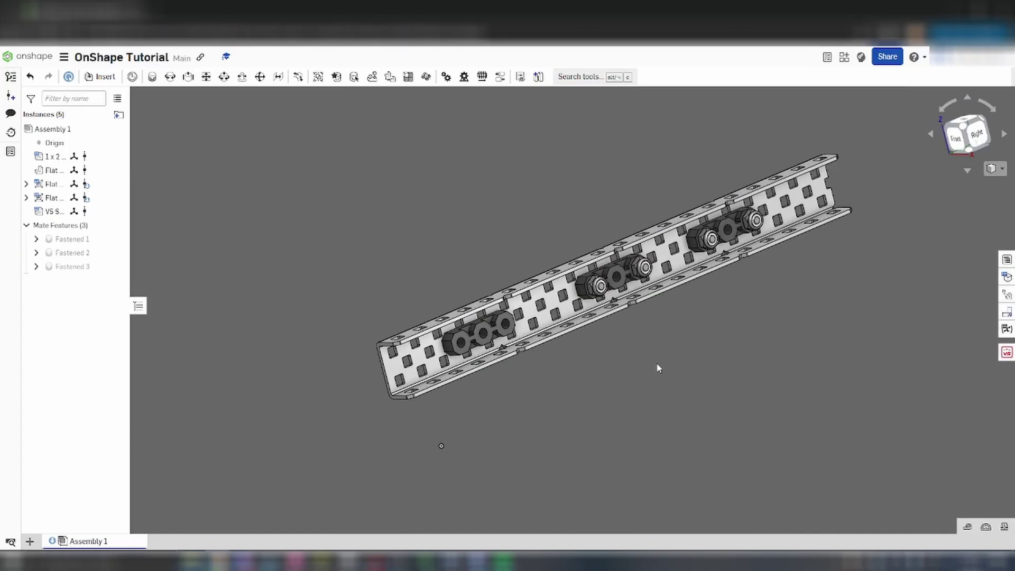
scroll(653, 370, up, 2)
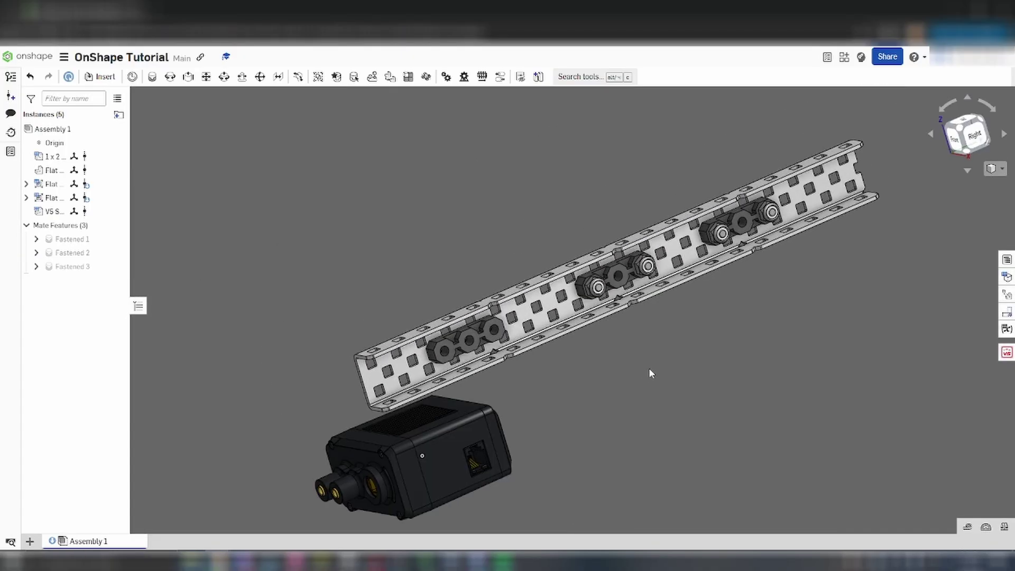
right_drag(649, 372, 687, 356)
scroll(641, 390, up, 4)
middle_drag(641, 390, 756, 323)
scroll(463, 425, up, 4)
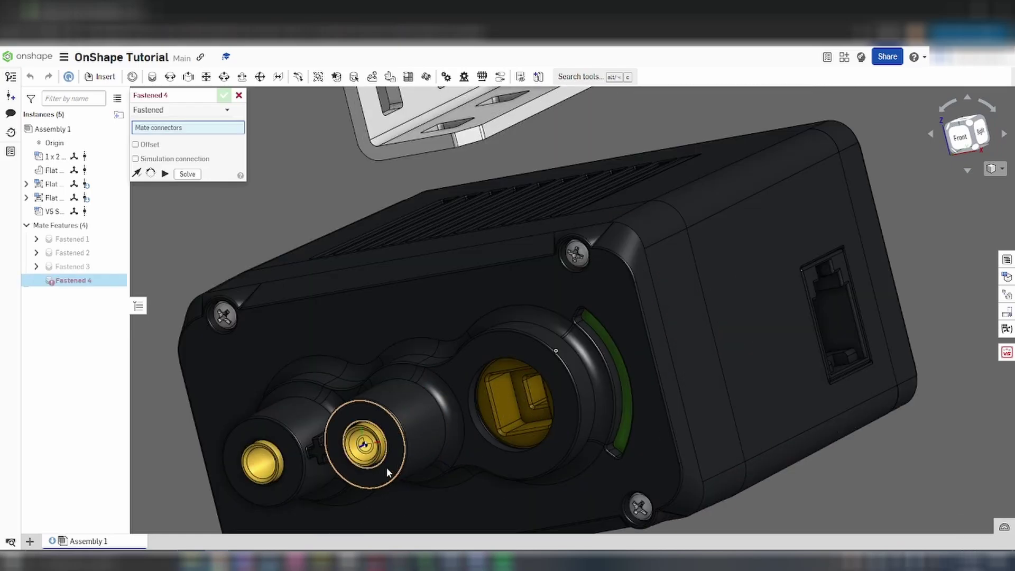
click(366, 445)
scroll(366, 445, down, 4)
right_drag(575, 295, 683, 287)
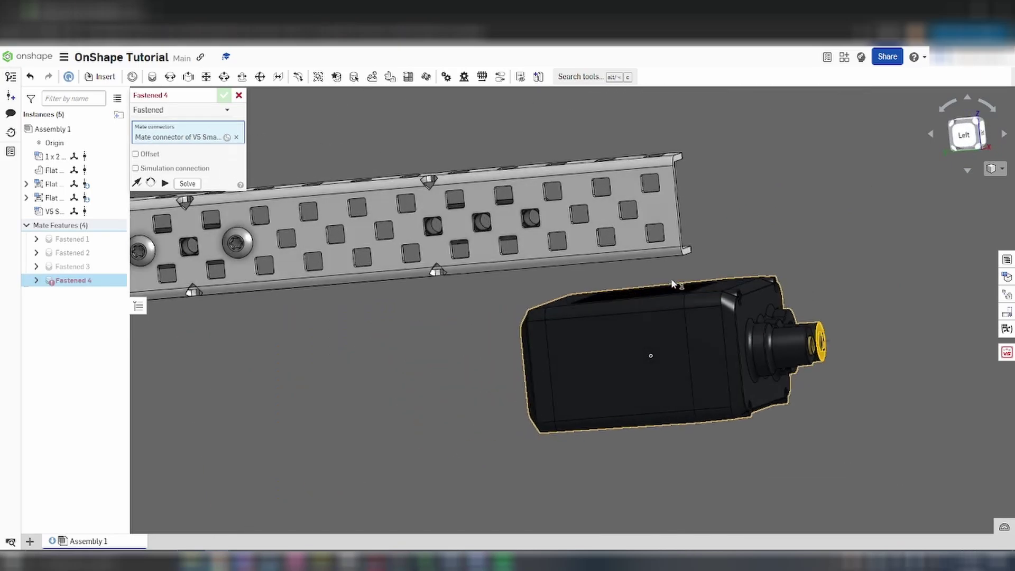
scroll(518, 256, up, 3)
click(454, 195)
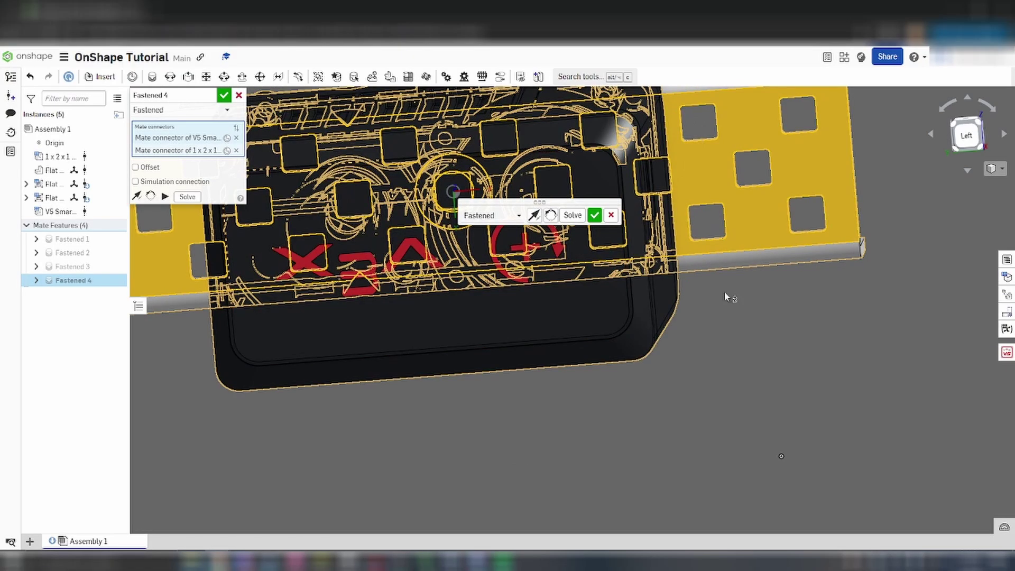
right_drag(592, 243, 711, 340)
scroll(728, 339, down, 1)
middle_drag(729, 339, 612, 378)
scroll(613, 378, down, 3)
click(594, 215)
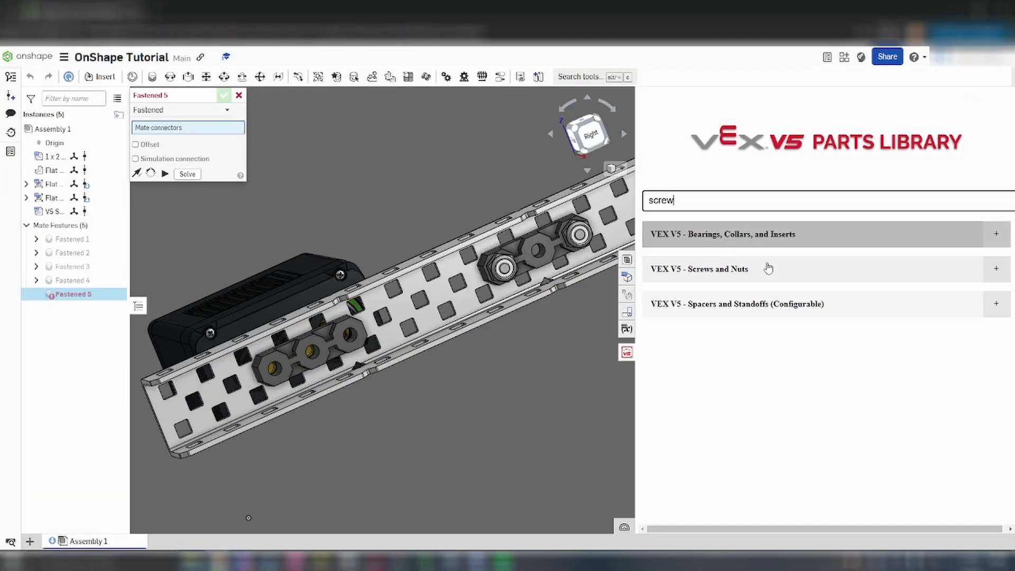
Insert two #8-32 Star Drive Screws in the 5/8" configuration from the Screws and Nuts category
click(761, 269)
click(761, 311)
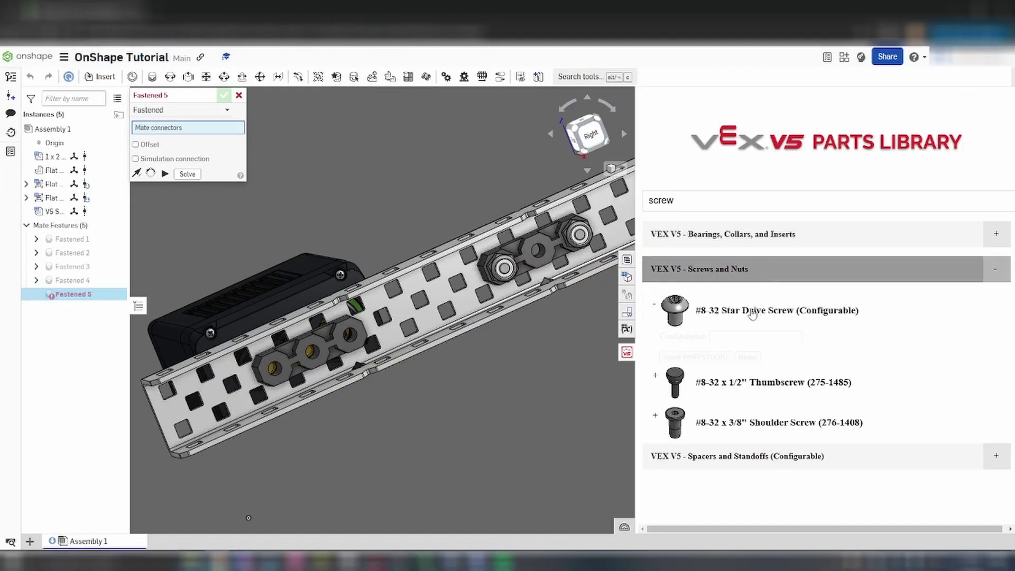
click(764, 336)
click(823, 287)
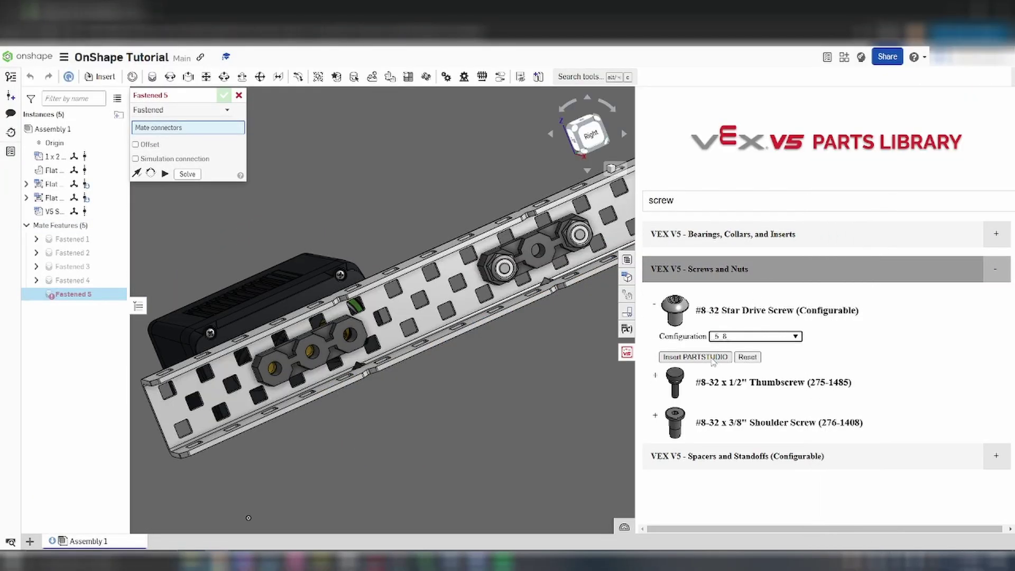
click(691, 357)
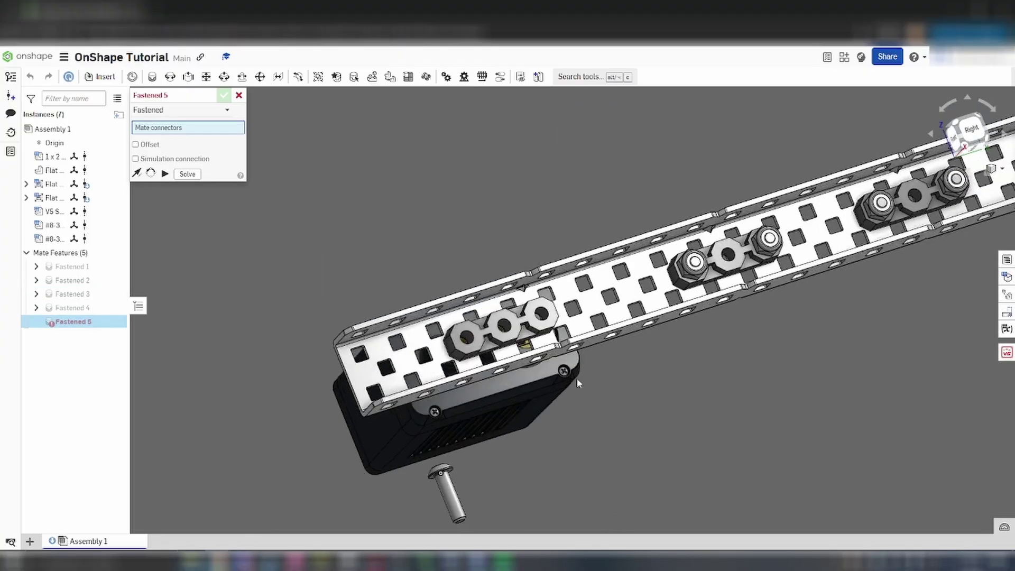
Try to fasten the underside of one screw's head to the plain flat bearing's end hole farther from the channel's end
scroll(464, 407, up, 5)
right_drag(482, 319, 446, 246)
middle_drag(394, 188, 556, 393)
scroll(499, 312, up, 5)
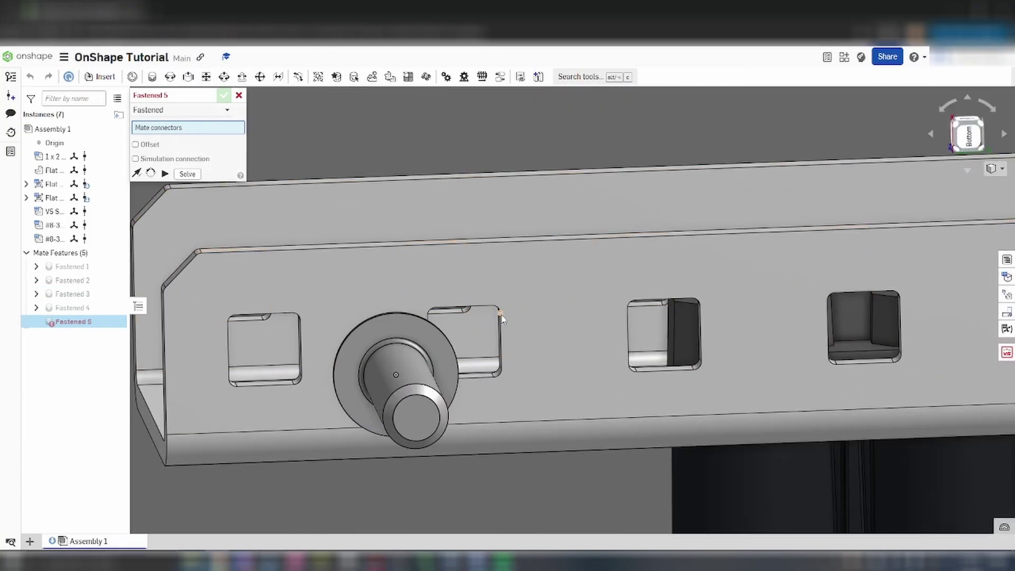
middle_drag(499, 312, 598, 289)
scroll(544, 320, up, 3)
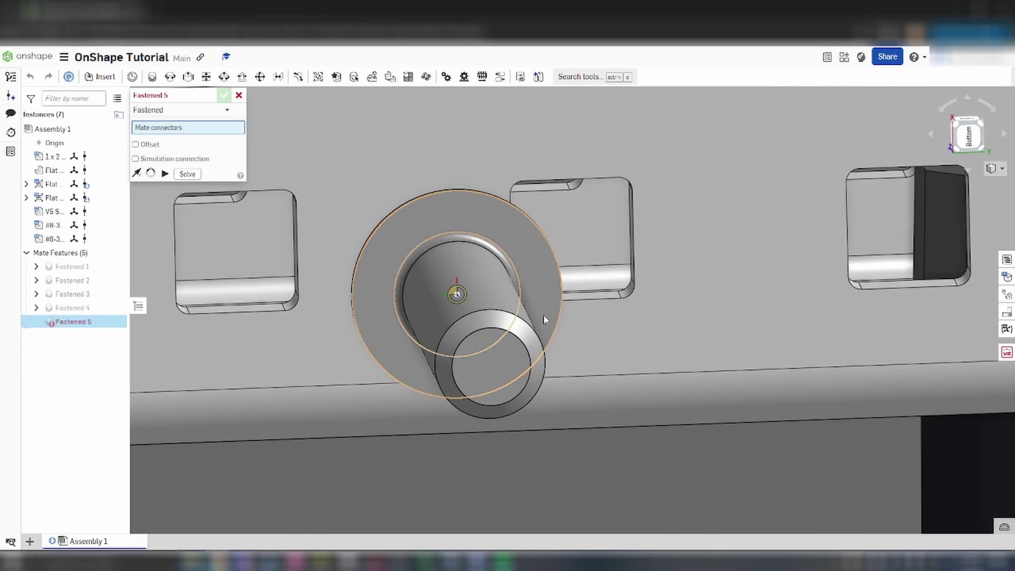
click(456, 295)
scroll(475, 276, down, 5)
right_drag(525, 259, 674, 254)
middle_drag(708, 195, 540, 373)
scroll(542, 371, up, 4)
right_drag(552, 366, 600, 347)
scroll(599, 331, up, 4)
click(606, 282)
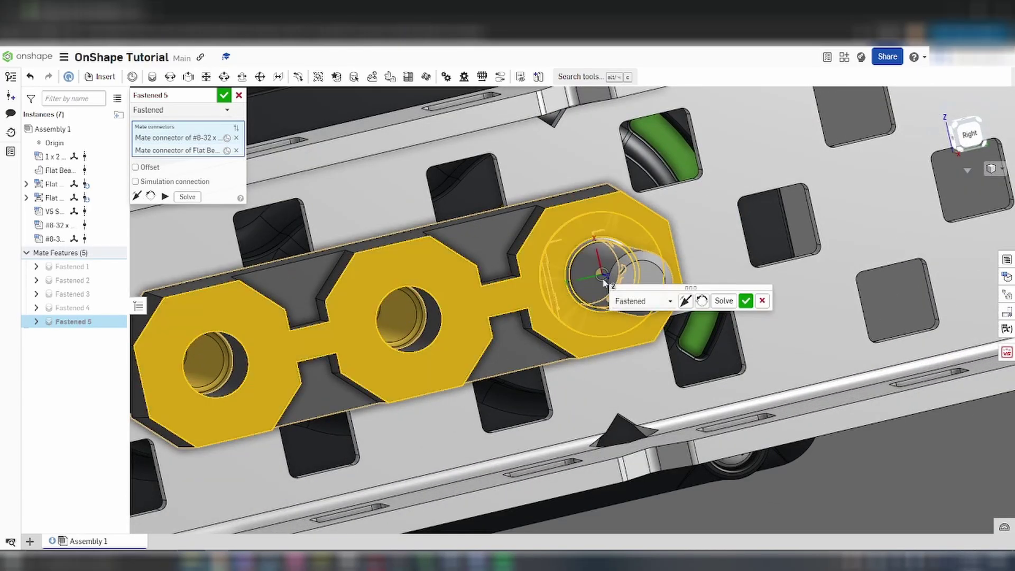
Replace the screw mate's bearing connector with the plain flat bearing's centre hole, flip the primary axis and accept the mate
click(761, 301)
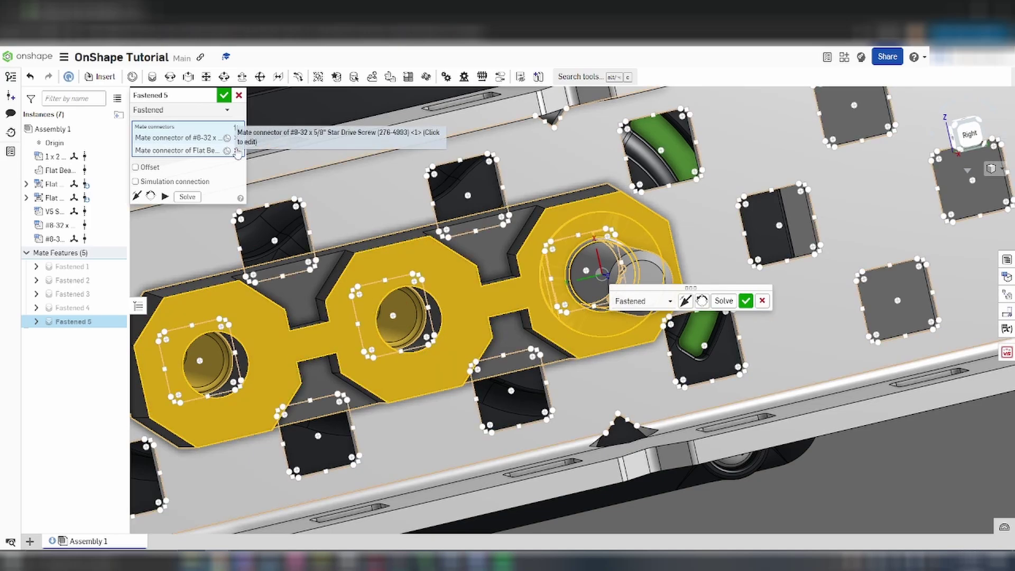
click(410, 325)
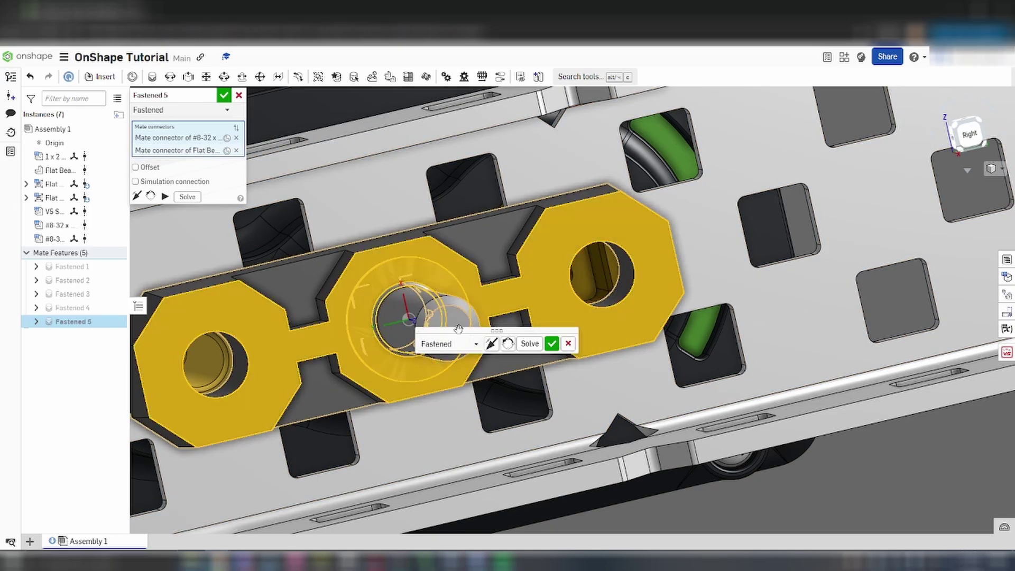
click(493, 349)
click(553, 346)
Fasten the second screw by its head's underside to the plain flat bearing's hole nearest the channel's end, flipping its primary axis
scroll(556, 343, down, 6)
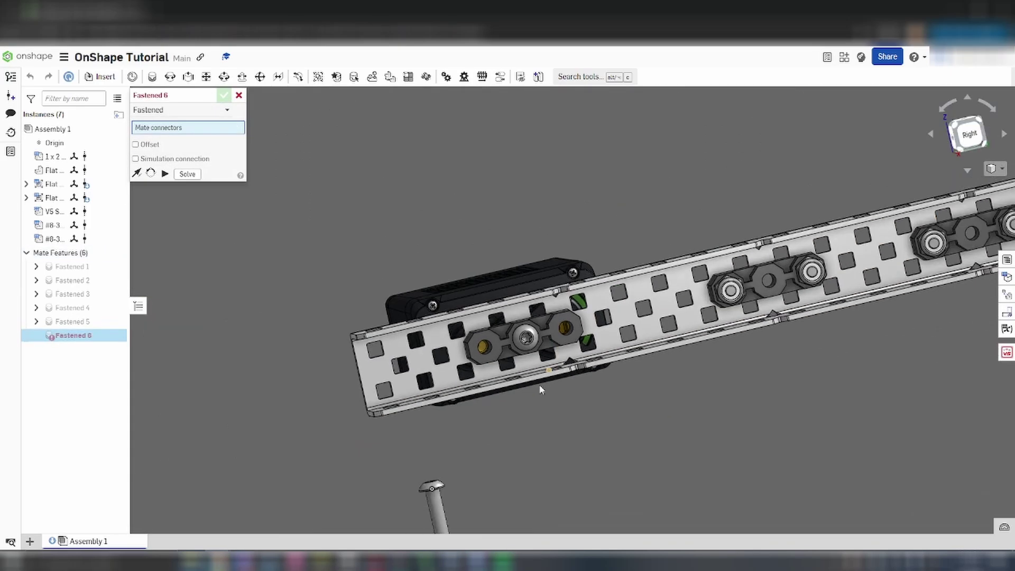
right_drag(532, 393, 516, 325)
scroll(418, 333, up, 10)
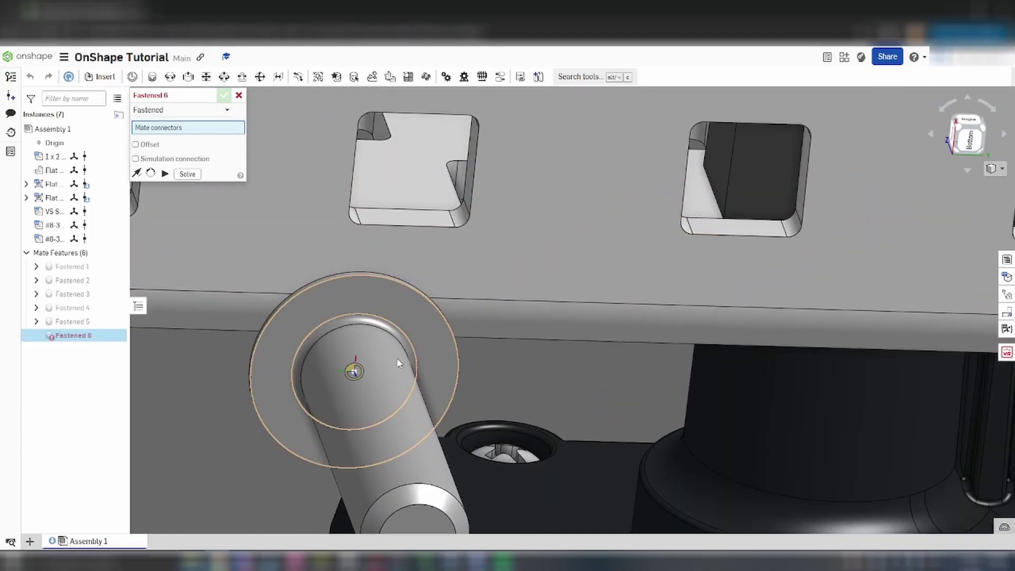
click(354, 377)
scroll(420, 351, down, 8)
right_drag(496, 294, 522, 346)
scroll(521, 345, up, 8)
click(481, 246)
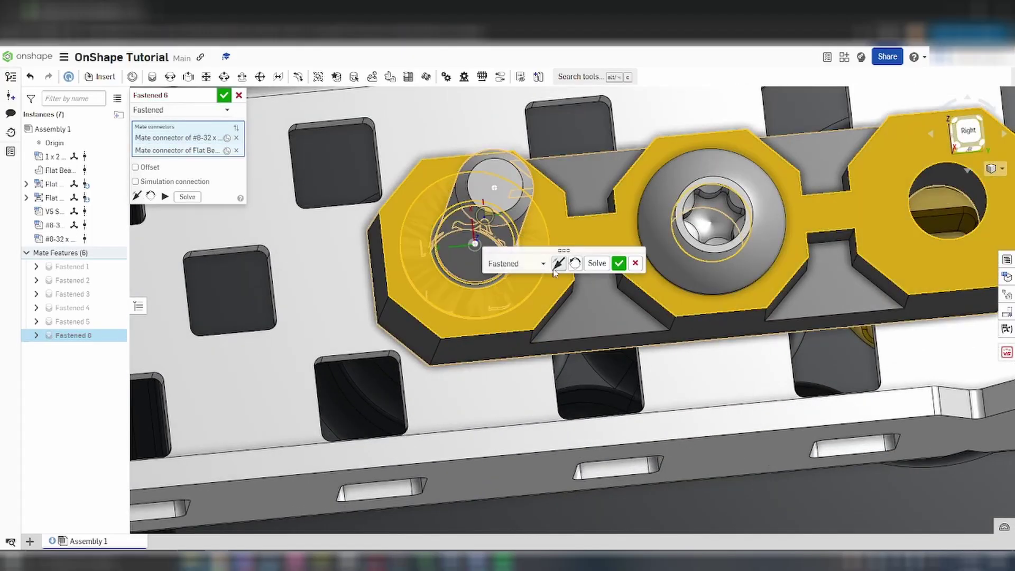
scroll(618, 264, down, 10)
right_drag(619, 264, 529, 360)
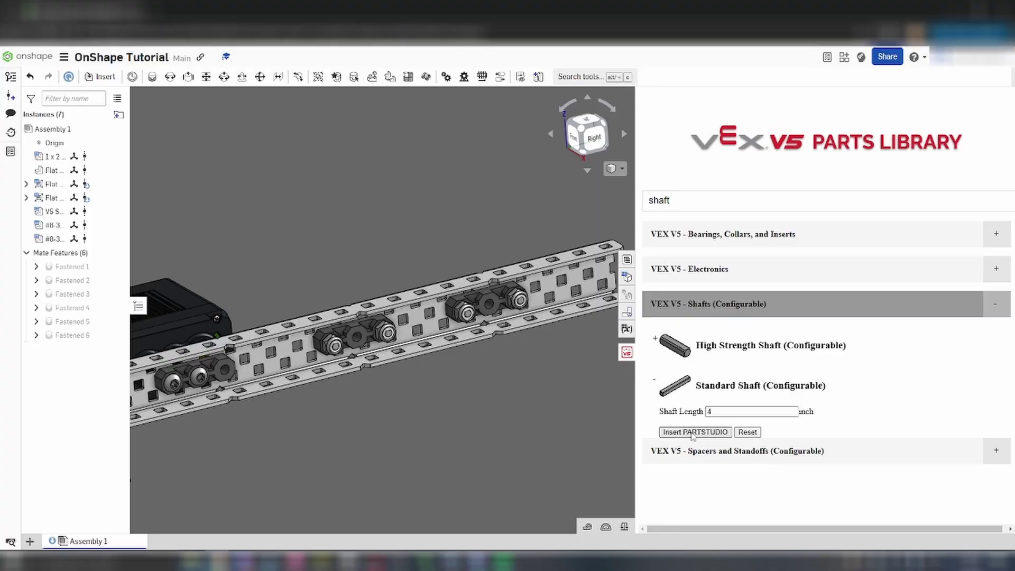
Insert three 4-inch Standard Shafts from the Shafts category into the assembly
click(628, 353)
scroll(667, 436, up, 5)
key(f)
Mate one shaft's end centre as fastened to the centre hole of the Flat Bearing with Screws at the second notch
scroll(554, 426, up, 5)
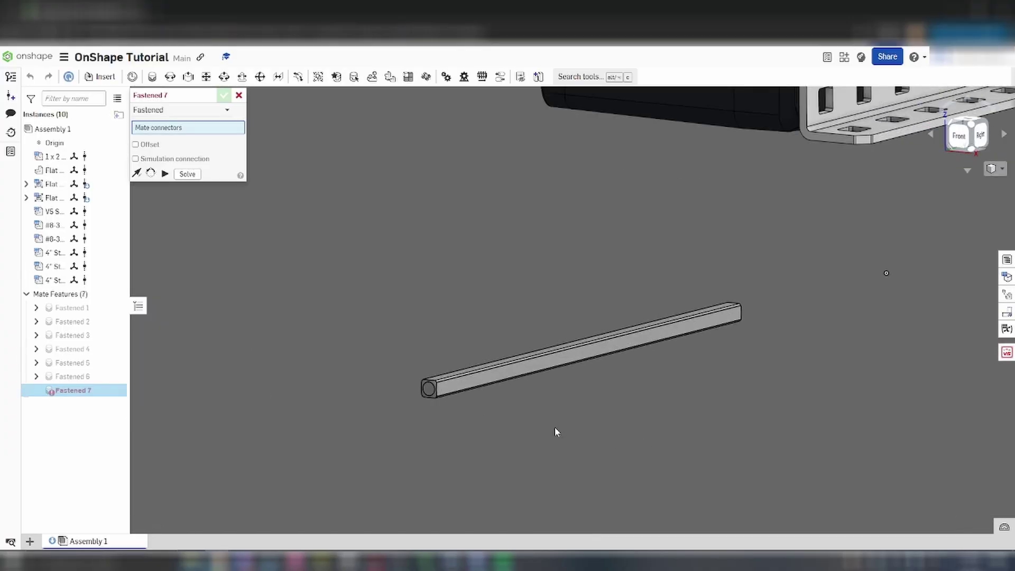
scroll(501, 334, up, 5)
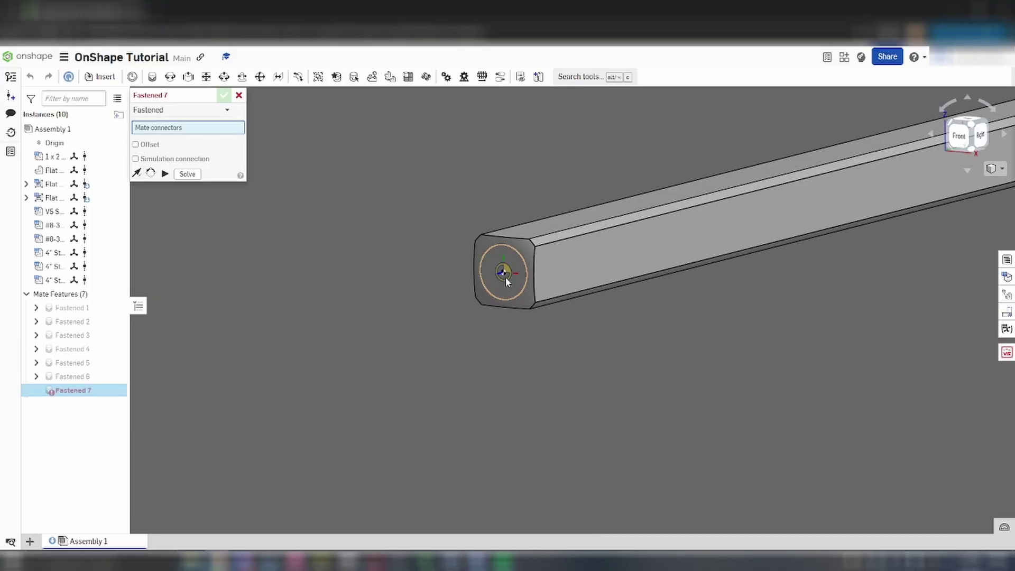
click(503, 272)
scroll(503, 274, down, 10)
scroll(565, 344, up, 5)
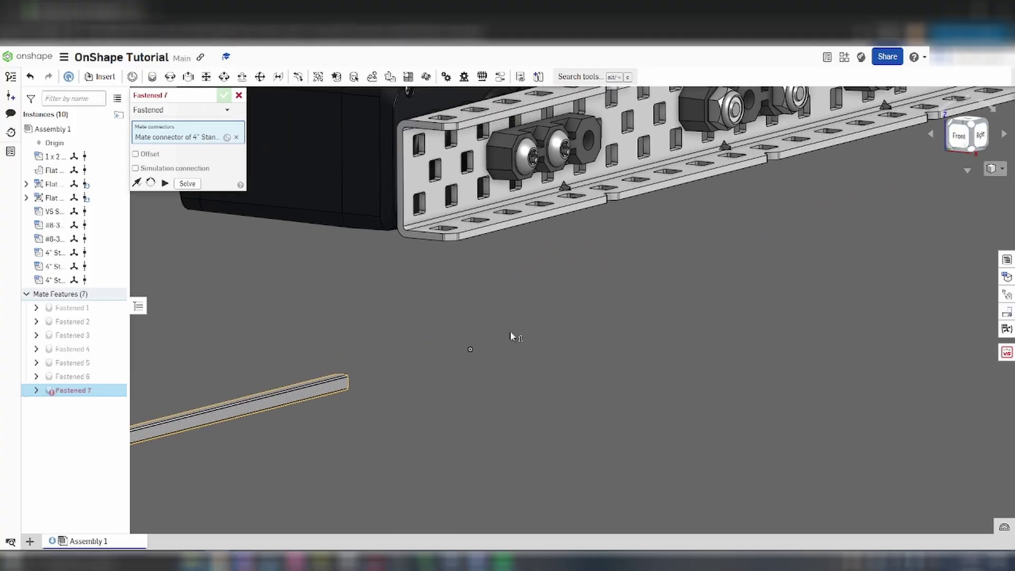
scroll(559, 303, down, 4)
middle_drag(709, 243, 336, 345)
scroll(456, 324, up, 5)
right_drag(460, 322, 380, 315)
middle_drag(370, 312, 593, 311)
scroll(499, 292, up, 3)
click(485, 195)
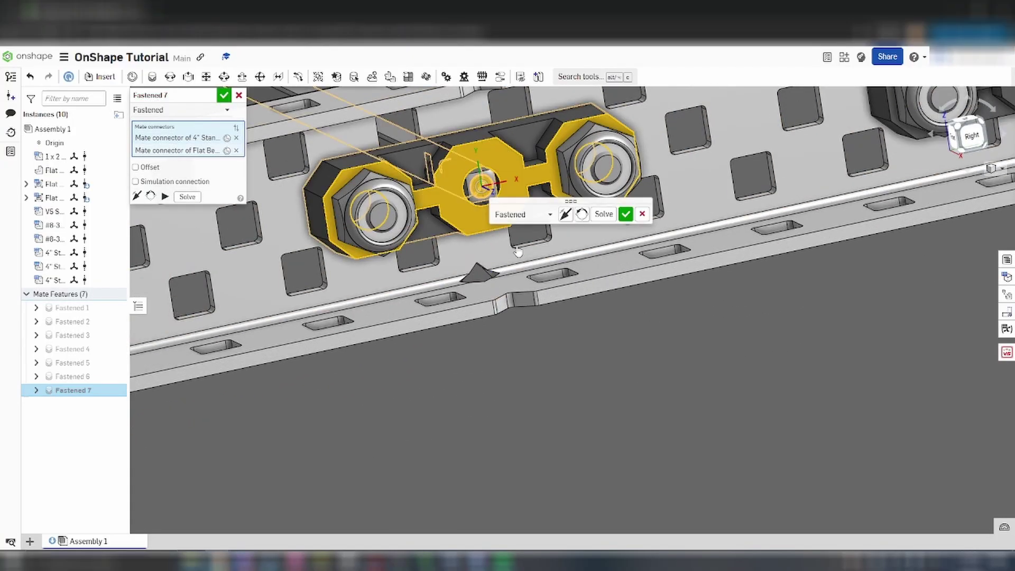
scroll(592, 396, down, 5)
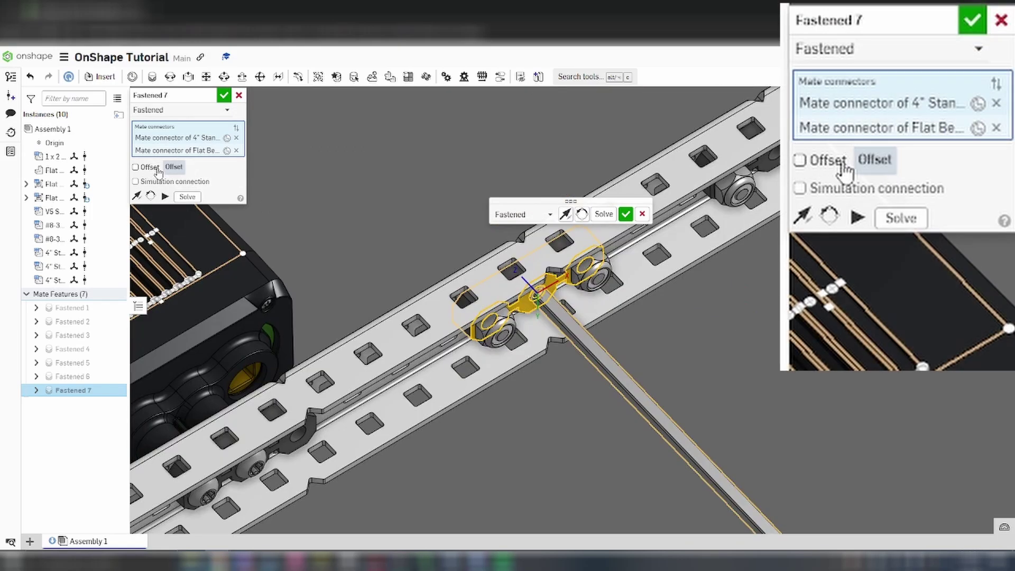
Enable the offset on the shaft's fastened mate, set Z to 1 in and accept the mate
click(152, 170)
right_drag(555, 429, 552, 452)
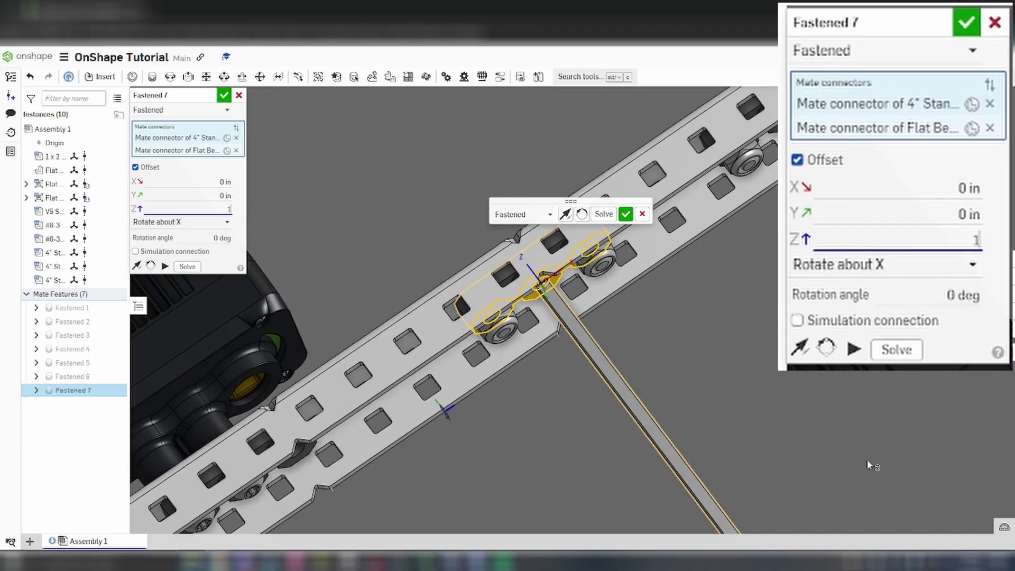
click(223, 96)
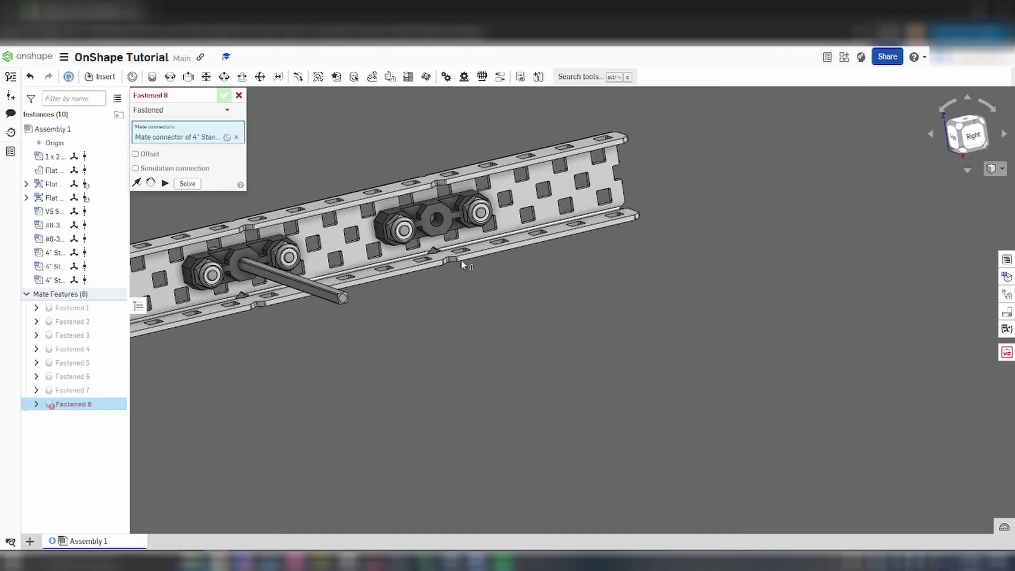
Fasten the second shaft's end to the centre hole of the Flat Bearing with Screws at the third notch
scroll(461, 264, up, 10)
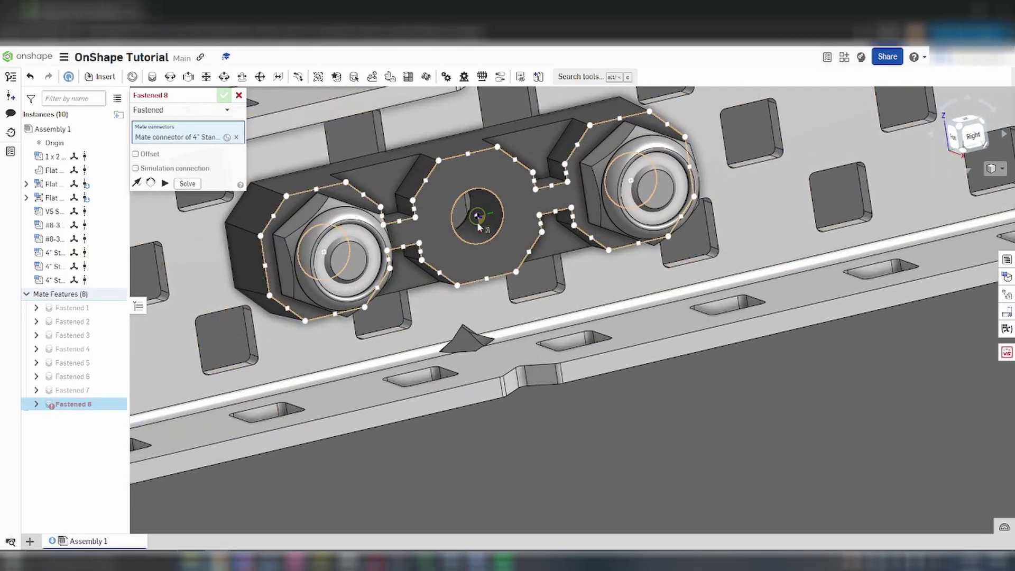
click(477, 227)
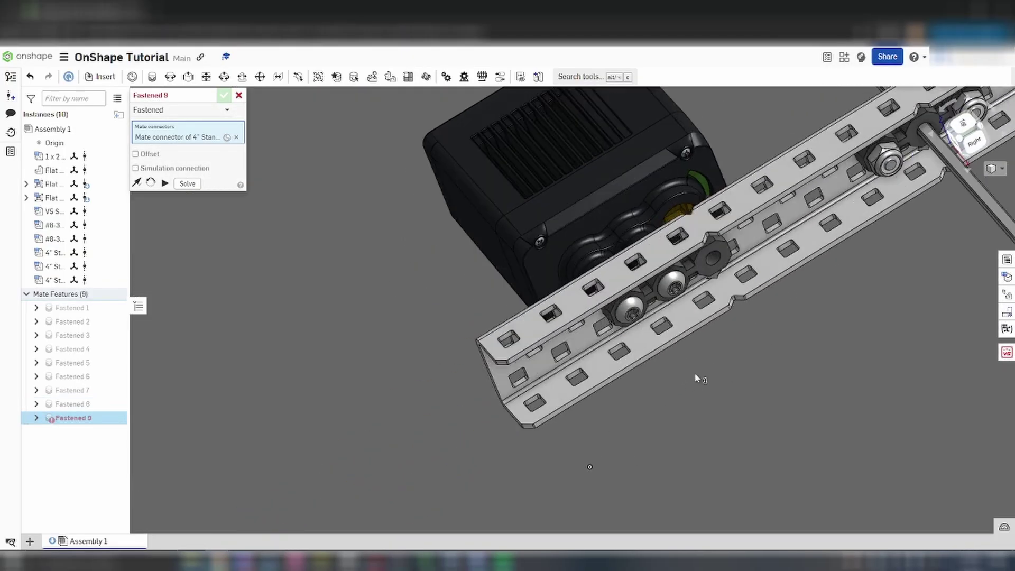
Isolate the V5 motor and fasten the remaining shaft's end to the centre of the motor's square output socket
mouse_move(695, 374)
right_down()
mouse_move(708, 367)
mouse_move(695, 357)
mouse_move(695, 367)
right_up()
scroll(695, 367, down, 5)
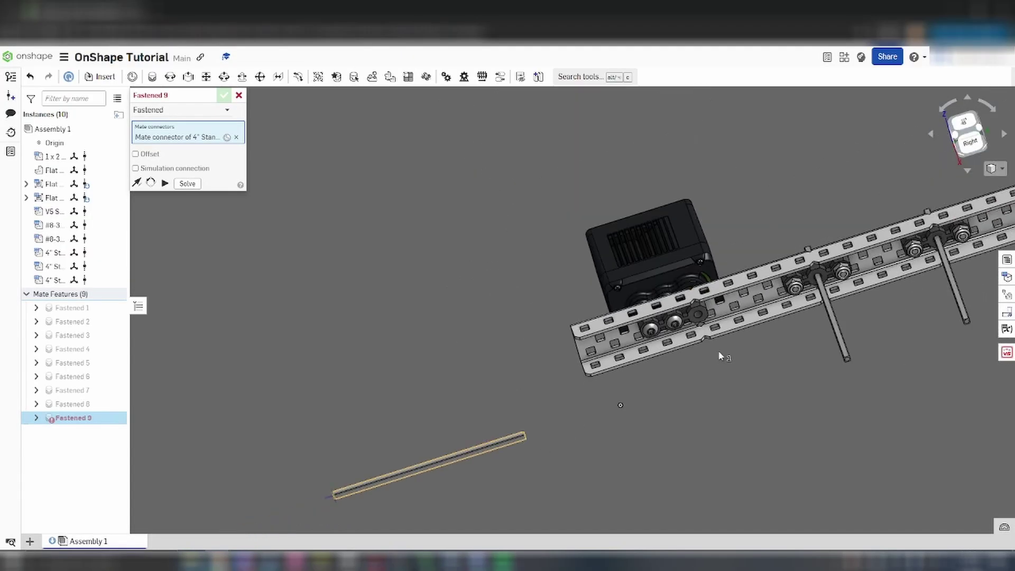
middle_drag(719, 352, 621, 418)
right_click(545, 307)
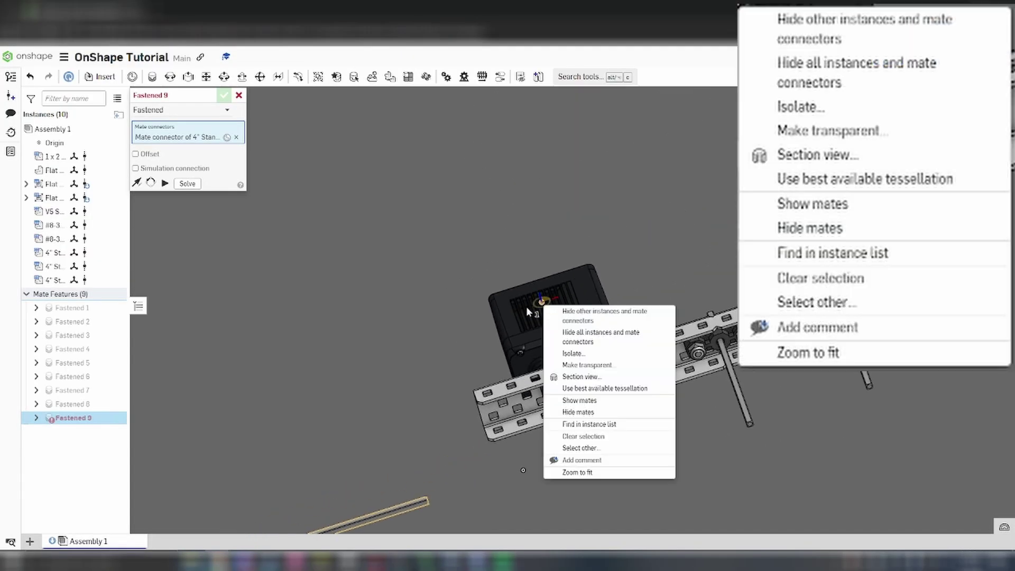
click(570, 350)
scroll(609, 355, up, 10)
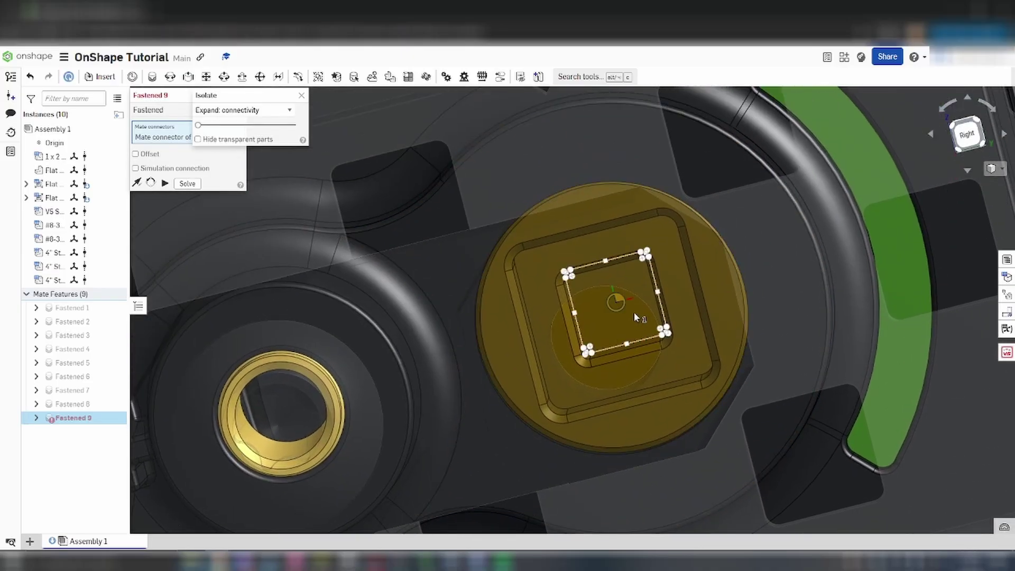
click(617, 302)
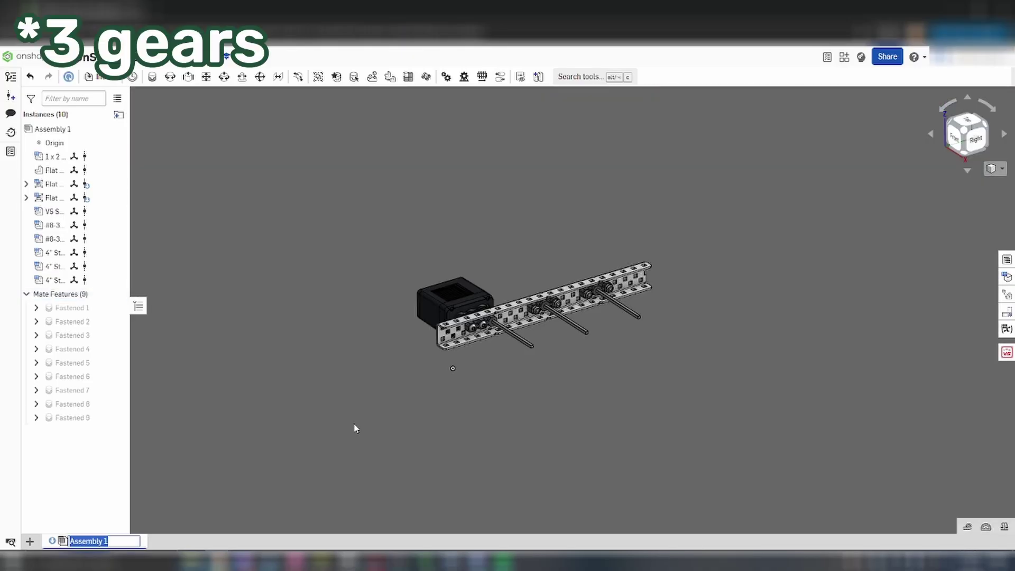
Rename the current assembly as Gear Train and create a new assembly named Gear and Spacer
text(Gear Train)
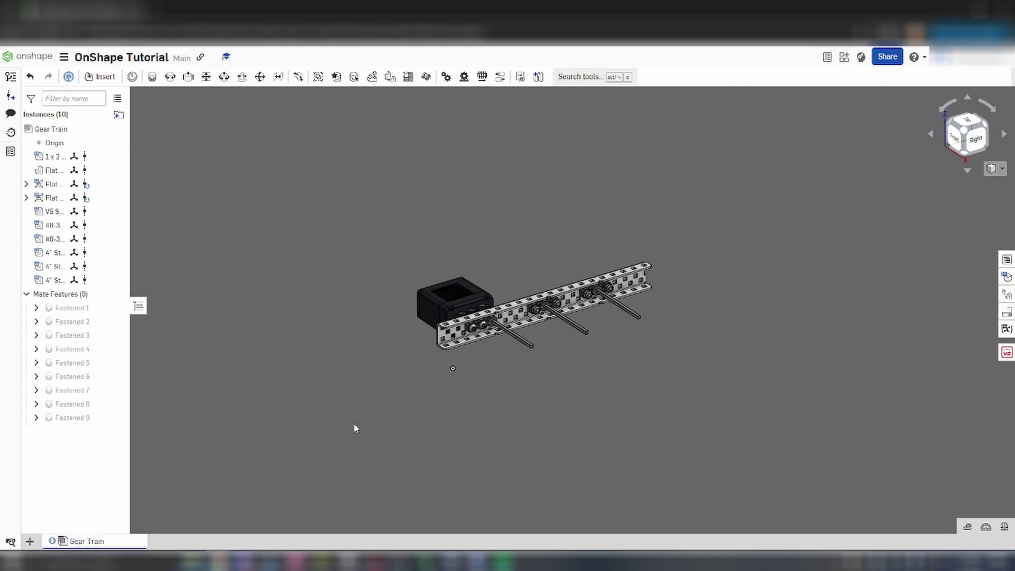
click(29, 543)
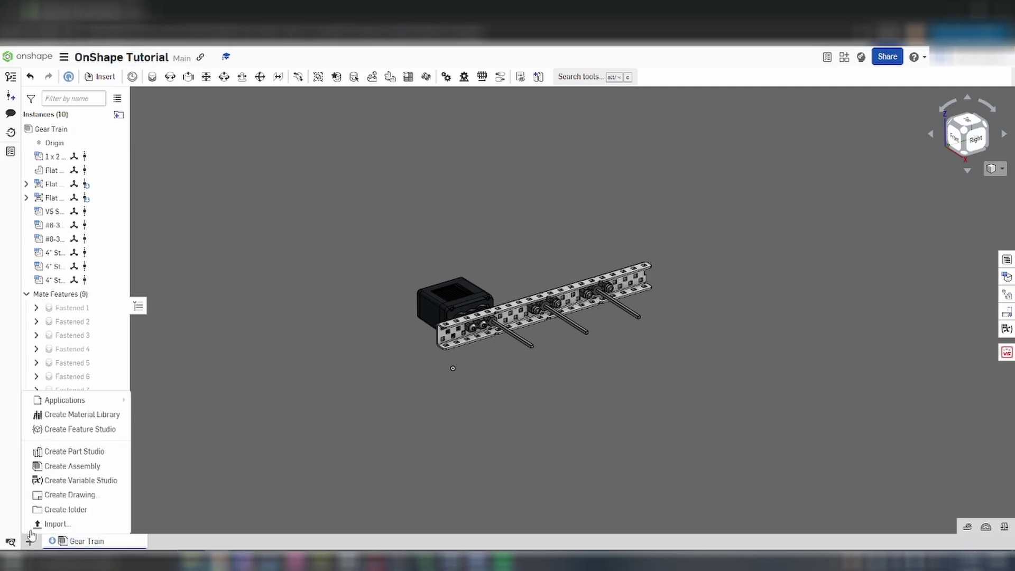
click(73, 467)
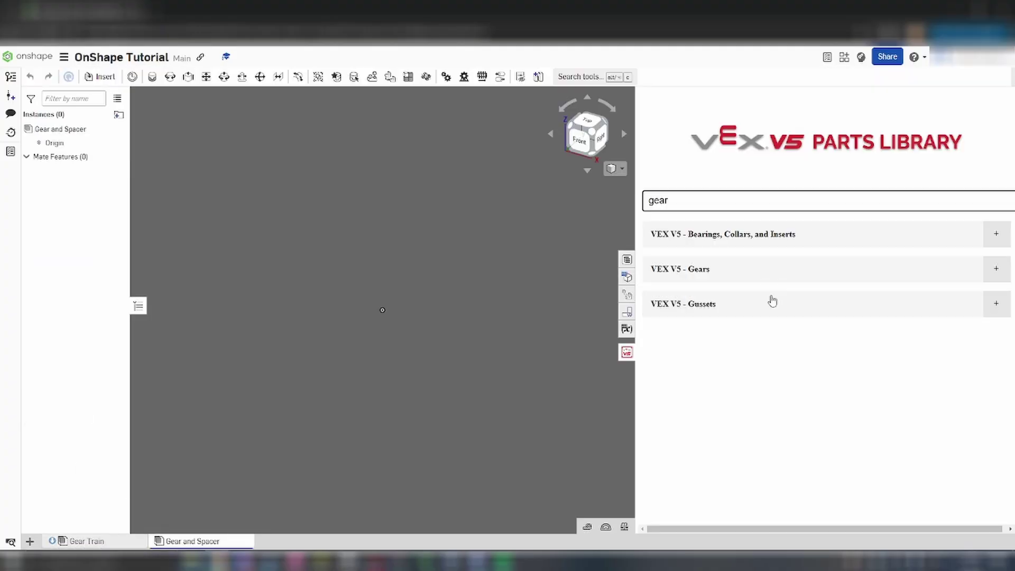
Insert one 60T High Strength Gear V2 (276-7748) from the Gears category into the Gear and Spacer assembly
click(779, 266)
scroll(795, 294, down, 10)
click(807, 231)
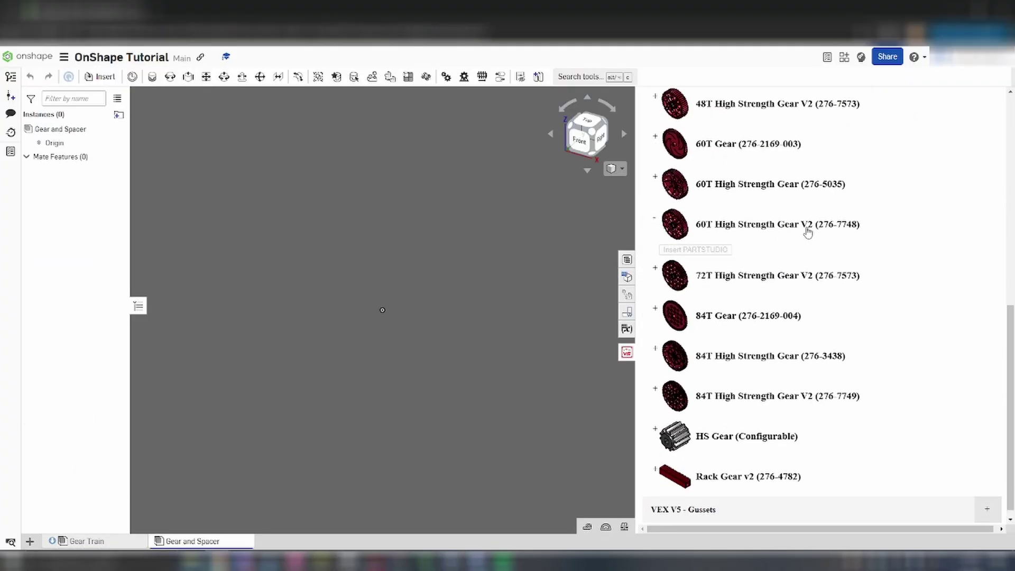
click(703, 258)
click(626, 352)
Search the parts library for "ins" and insert two High Strength Gear Shaft Inserts (276-3881)
click(1006, 353)
click(773, 197)
text(ins)
click(802, 243)
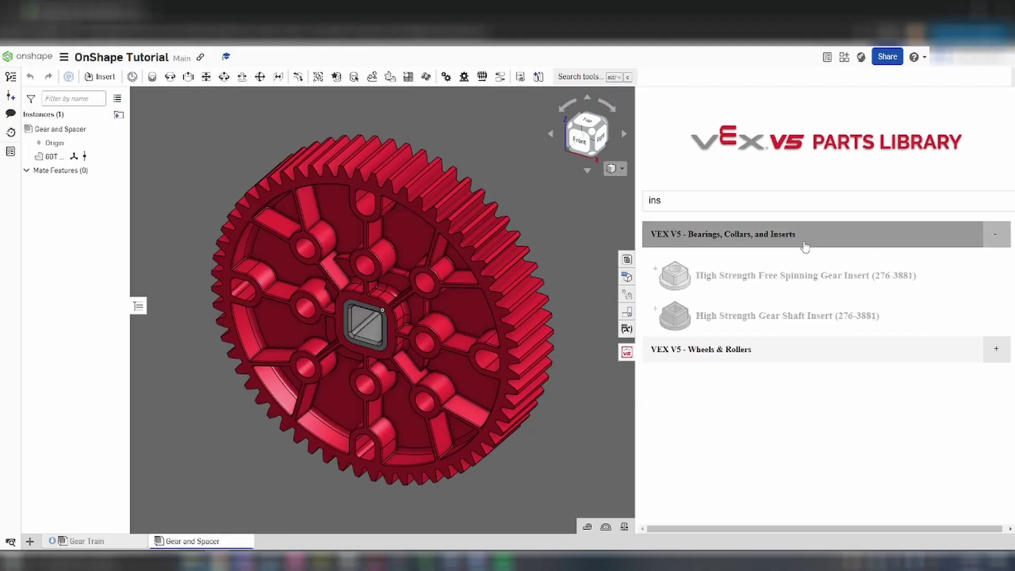
click(807, 317)
click(695, 342)
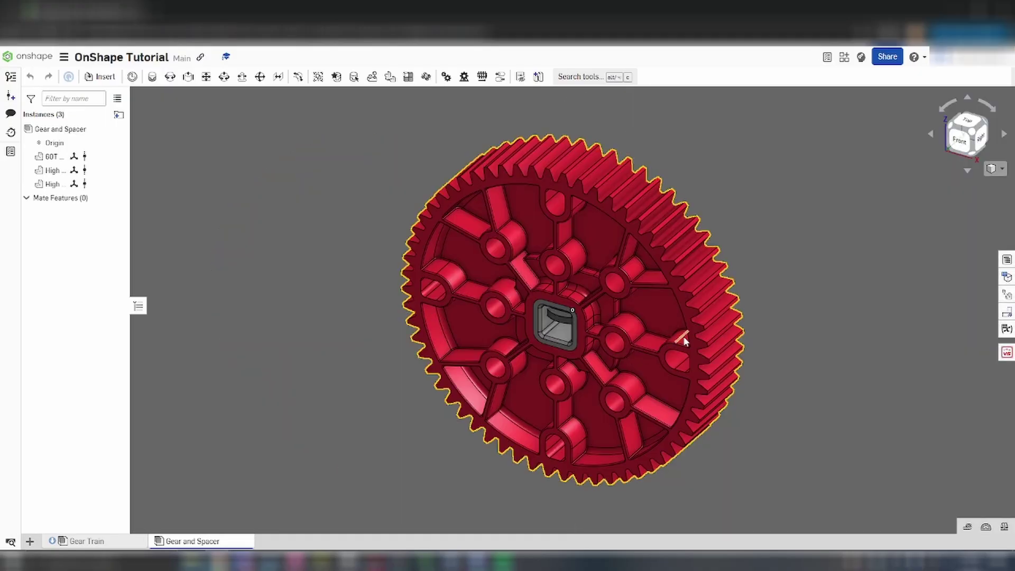
Fasten one shaft insert by the centre of its round flange to the centre of the gear's square bore on the front face
scroll(850, 342, up, 5)
key(m)
scroll(509, 312, up, 3)
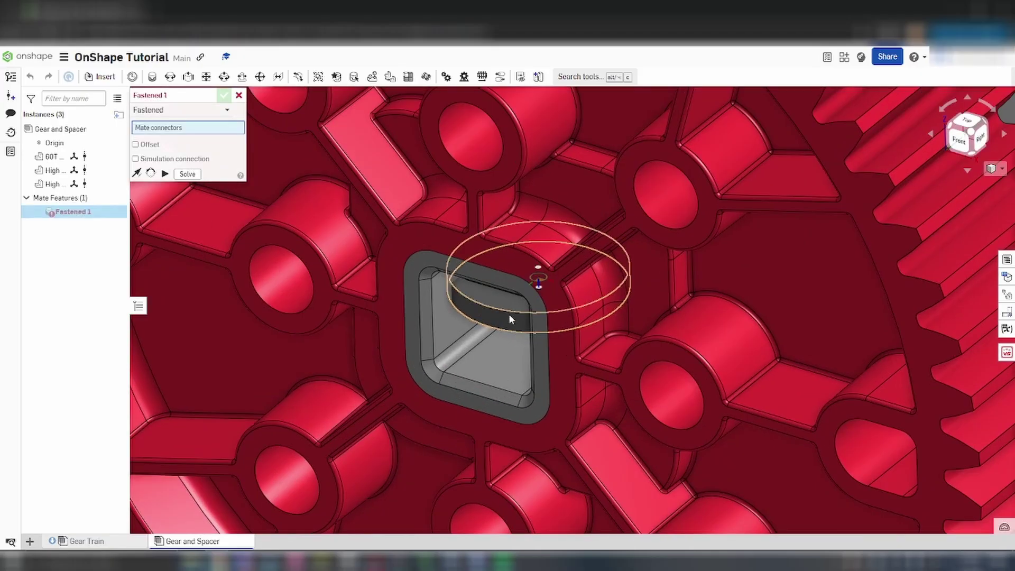
click(535, 275)
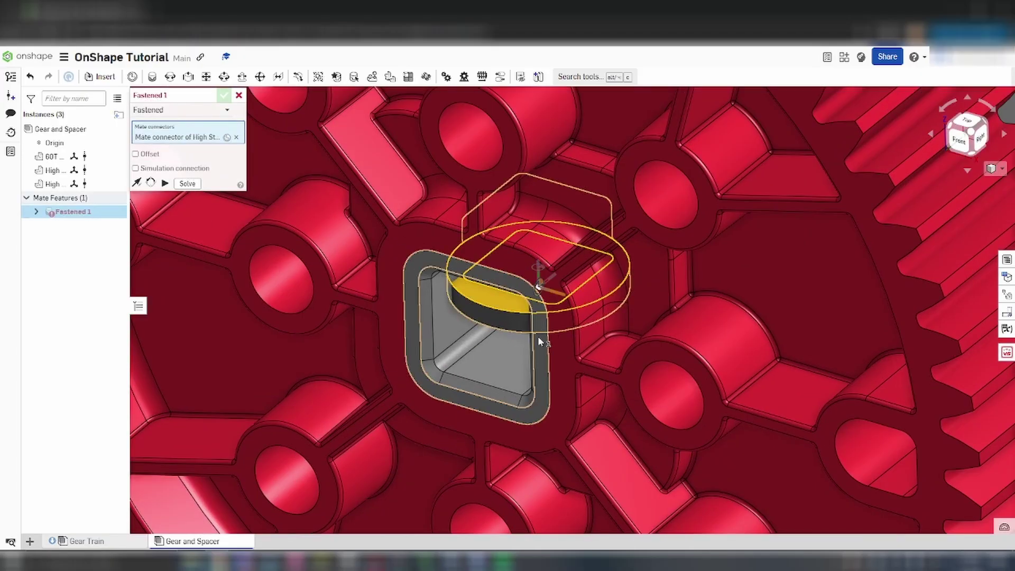
click(475, 340)
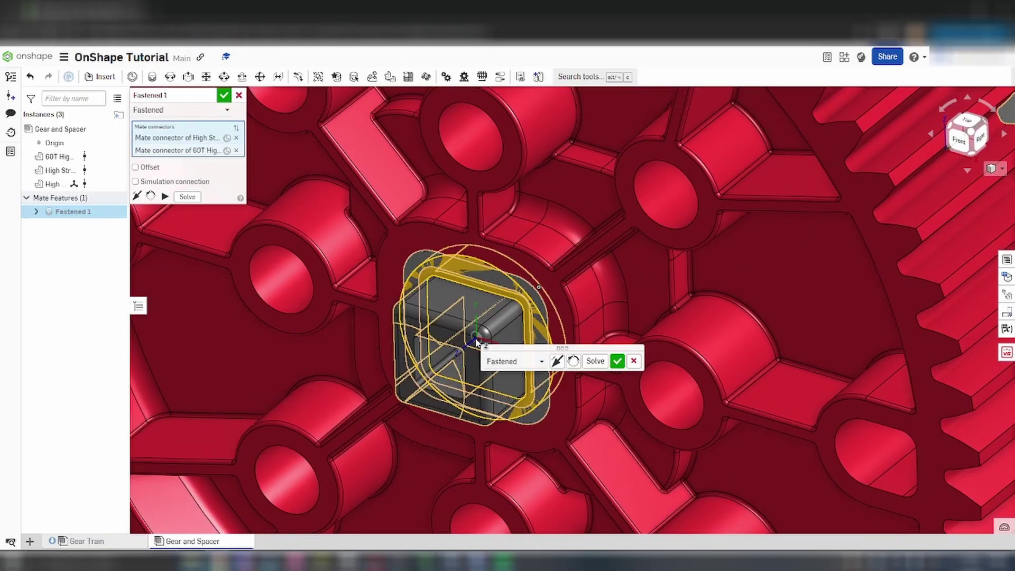
click(620, 362)
Fasten the second shaft insert by its flange centre to the centre of the gear's square bore on the back face
scroll(650, 358, down, 4)
right_drag(661, 356, 771, 440)
scroll(761, 434, up, 5)
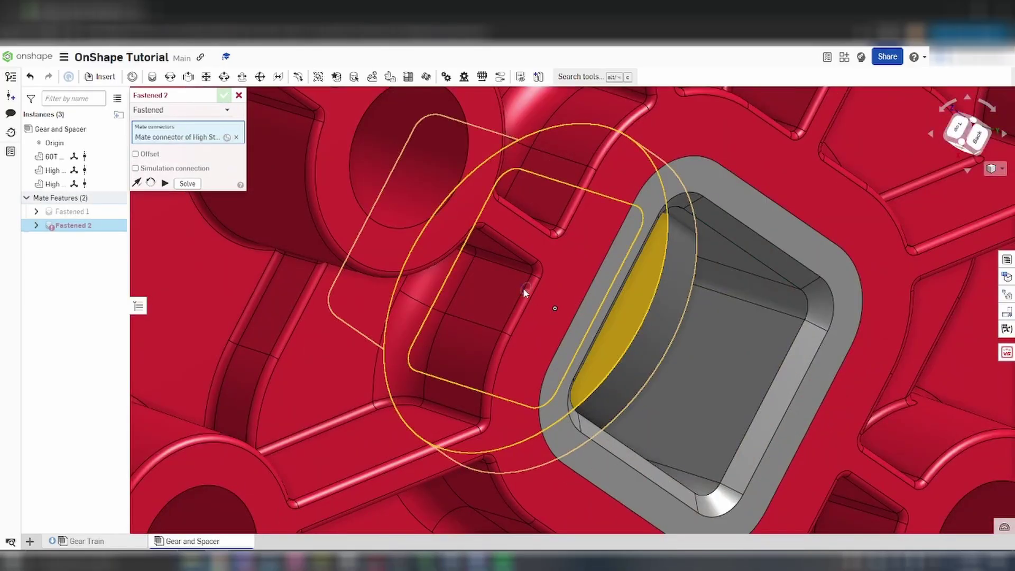
click(522, 288)
scroll(522, 287, down, 1)
scroll(523, 292, down, 3)
right_drag(667, 308, 594, 329)
scroll(592, 333, up, 4)
click(440, 298)
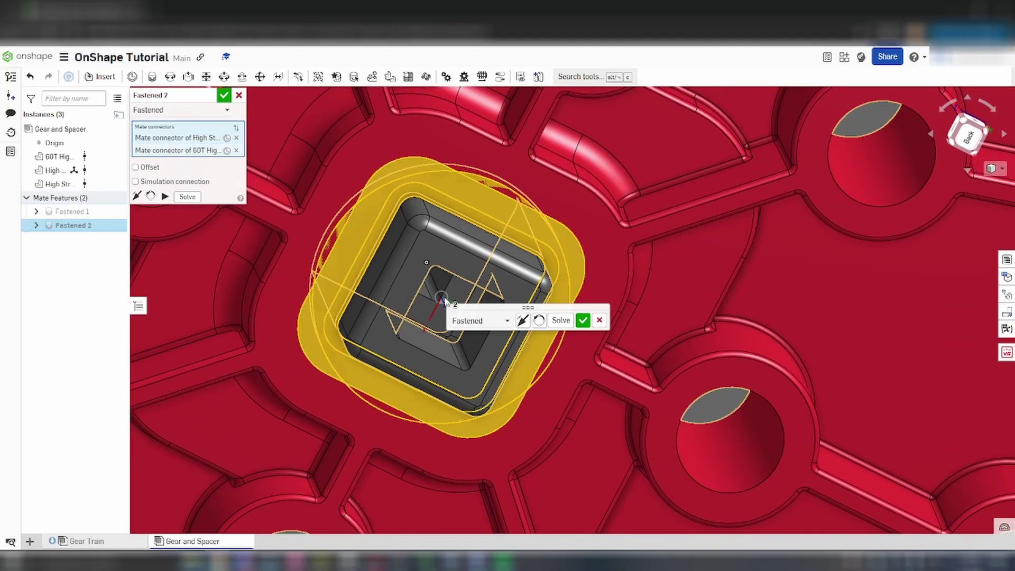
click(582, 318)
scroll(581, 321, down, 5)
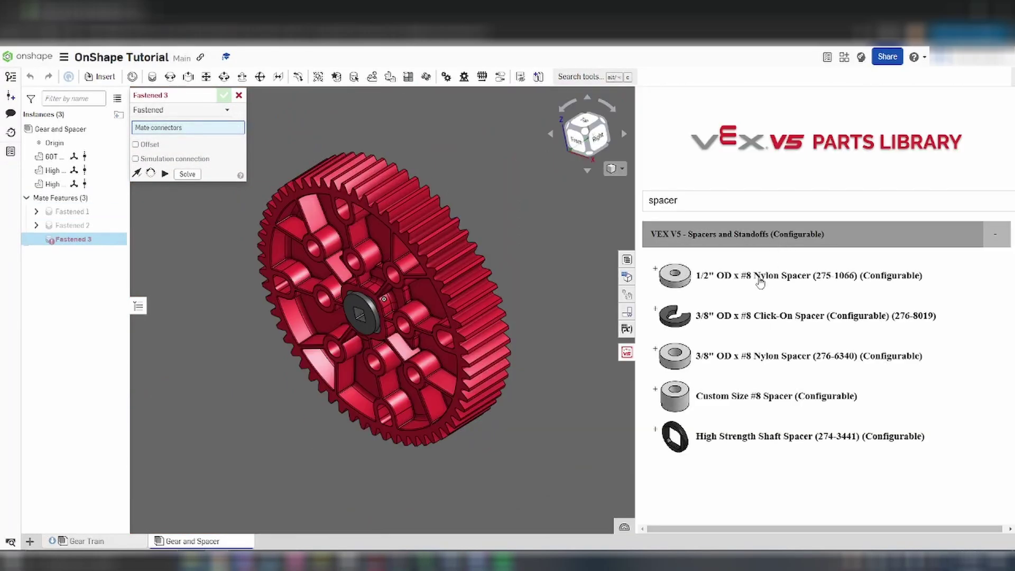
Insert one 1/2" OD x #8 Nylon Spacer (275-1066) from the parts library into the Gear and Spacer assembly
click(654, 268)
click(733, 301)
click(696, 323)
click(627, 352)
Fasten the nylon spacer's end face centre to the centre of the shaft insert on the gear's front side
right_drag(730, 315, 738, 323)
scroll(567, 274, up, 5)
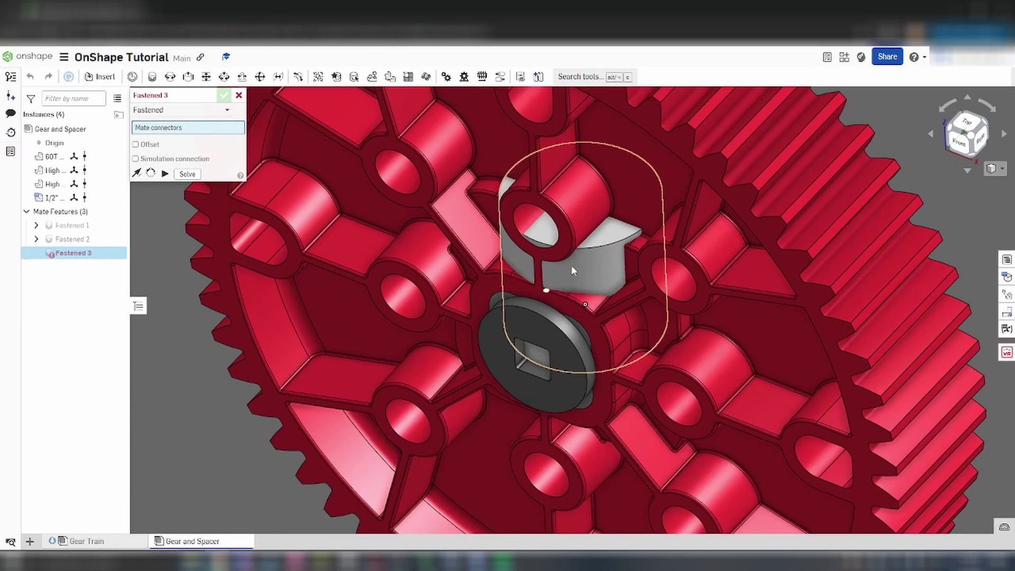
click(595, 231)
click(530, 362)
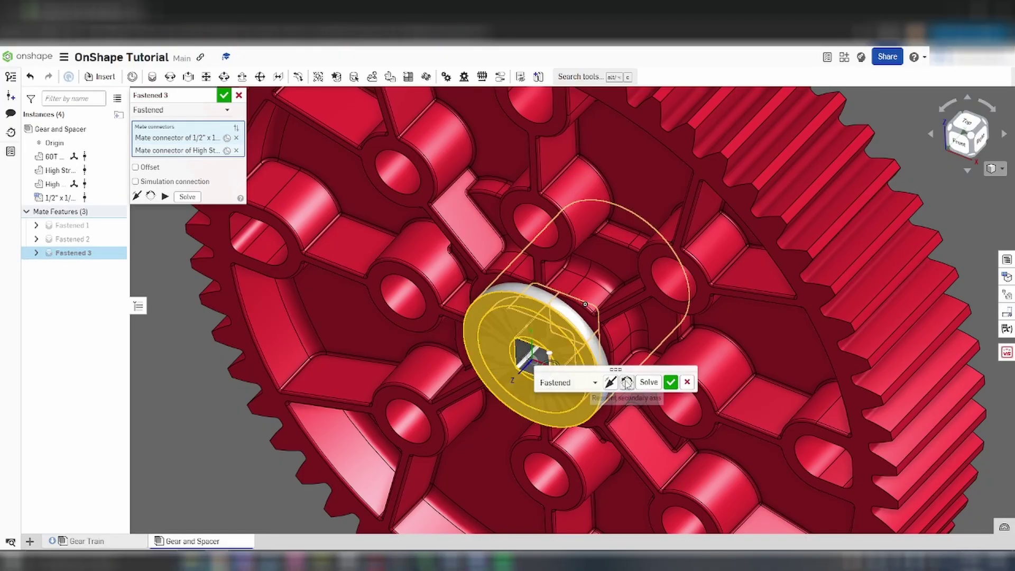
click(671, 381)
Search the parts library for "collar" and insert one Shaft Collar (276-2010)
key(shift+7)
click(1007, 352)
click(695, 197)
text(collar)
click(745, 394)
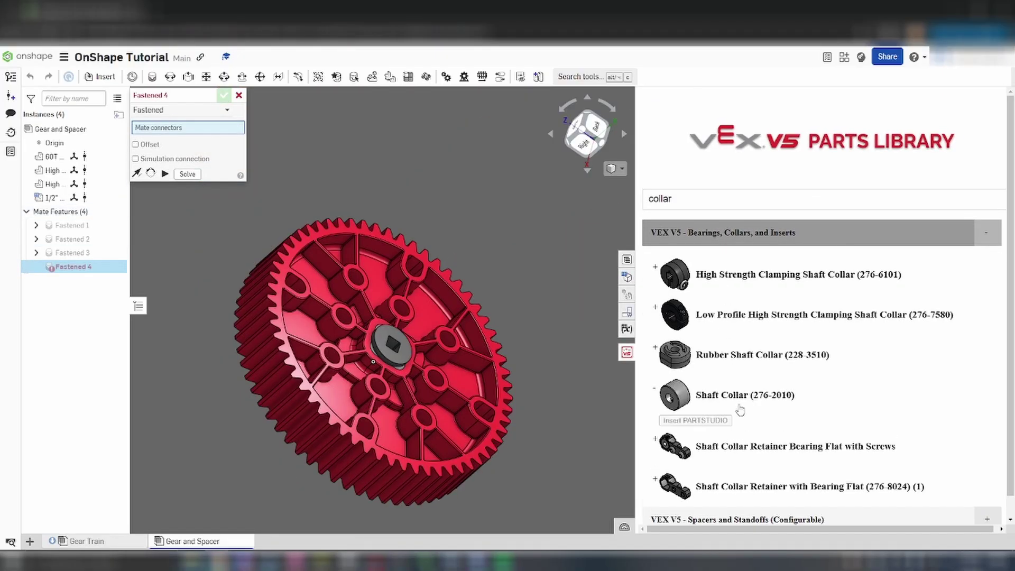
click(632, 359)
Fasten the shaft collar concentrically to the shaft insert on the gear side opposite the spacer
mouse_move(771, 317)
right_down()
mouse_move(729, 330)
mouse_move(729, 311)
mouse_move(679, 320)
mouse_move(759, 330)
right_up()
scroll(702, 335, up, 5)
click(686, 325)
click(647, 305)
click(782, 327)
scroll(782, 328, down, 3)
scroll(665, 307, down, 5)
Switch to the Gear Train assembly and insert three copies of the Gear and Spacer assembly above the C-channel
click(84, 540)
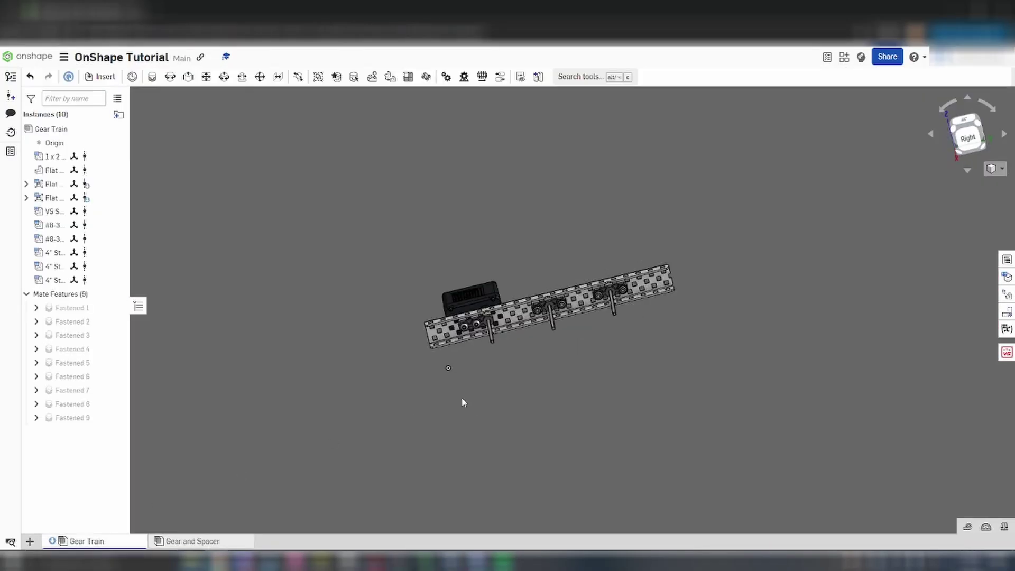
right_drag(456, 403, 507, 386)
middle_drag(507, 386, 449, 443)
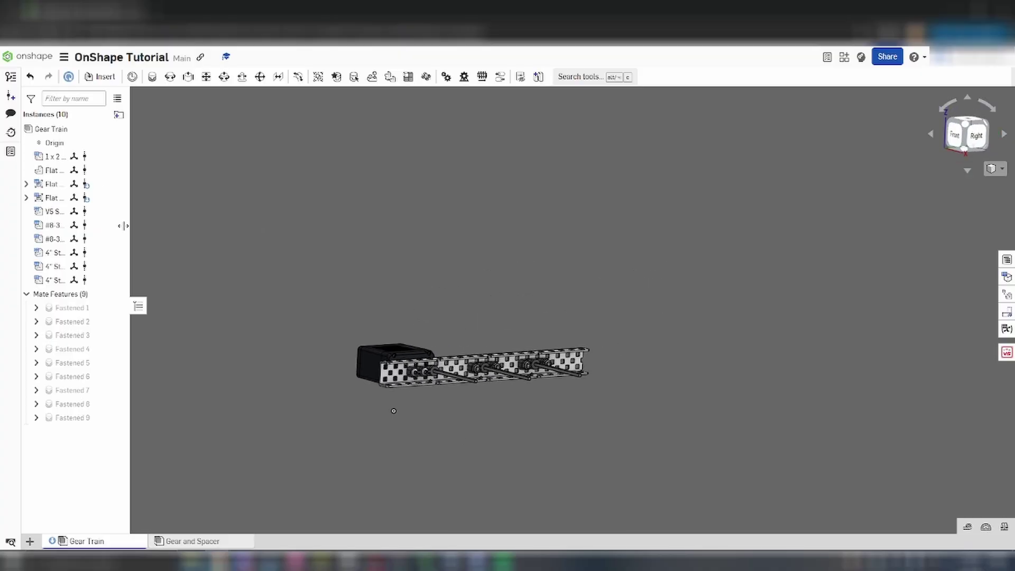
click(100, 77)
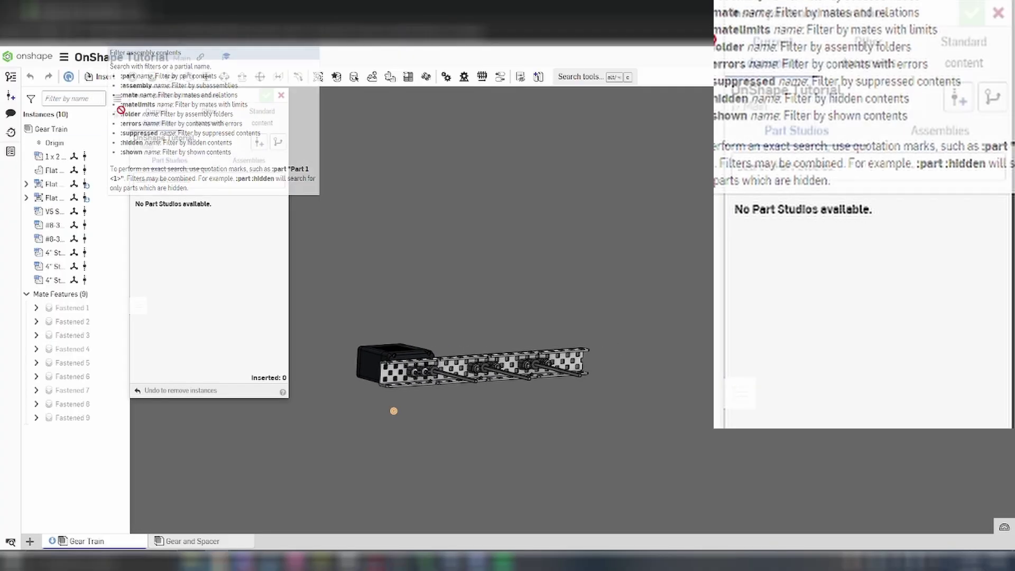
click(249, 160)
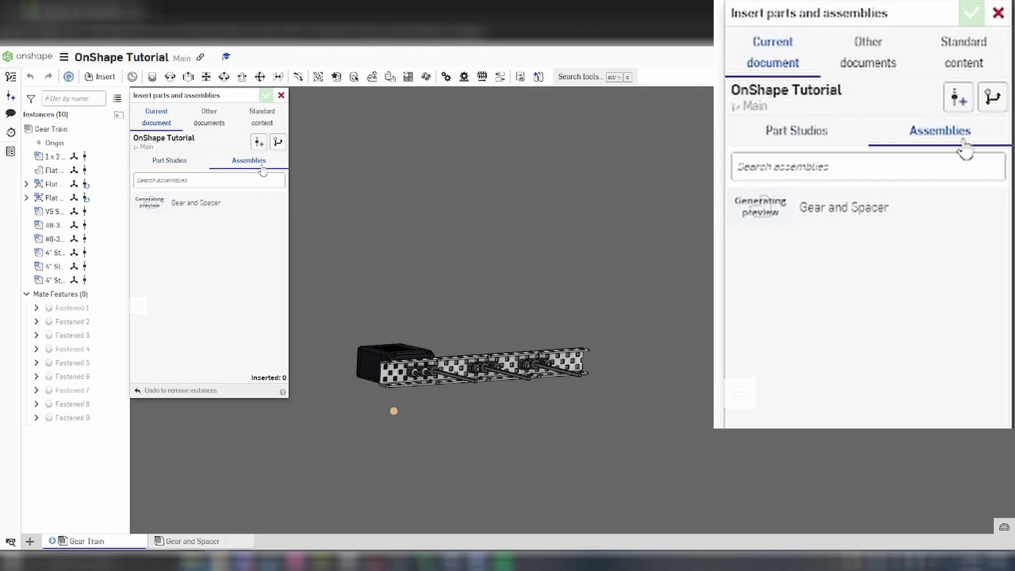
click(217, 206)
click(217, 205)
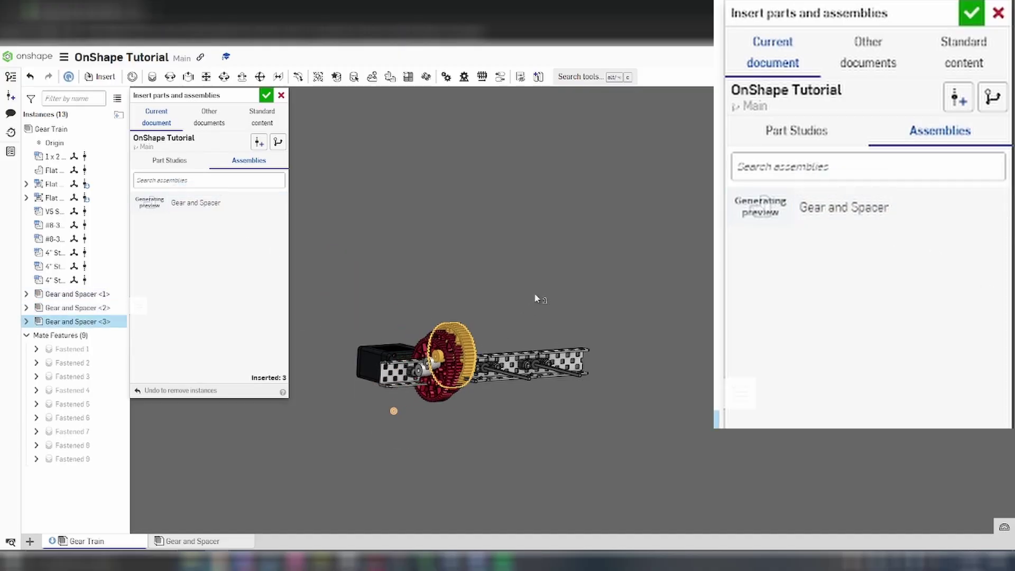
click(271, 99)
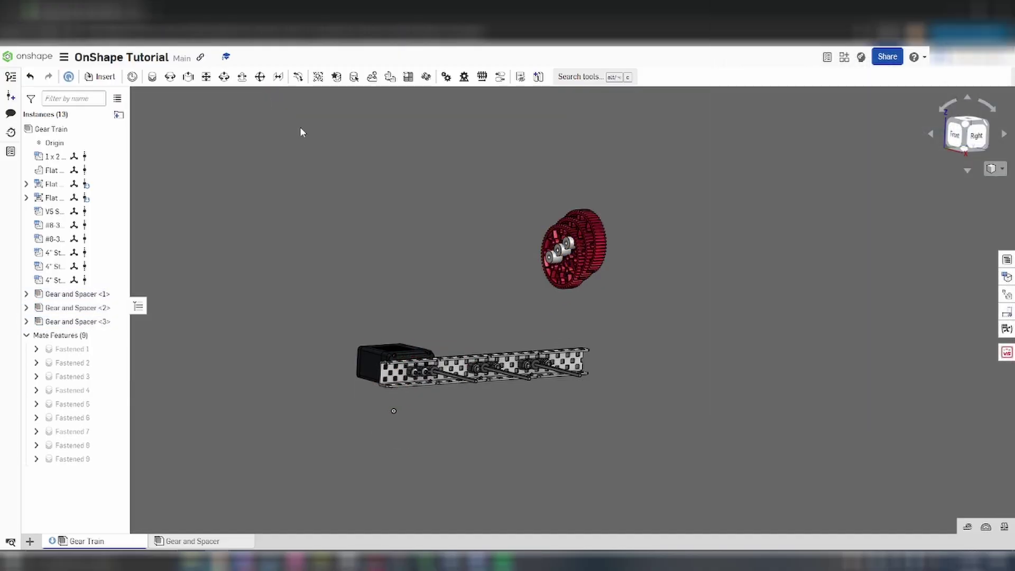
Fasten the first Gear and Spacer copy by its spacer end to the flat bearing at the shaft farthest from the motor, flipping the mate direction
scroll(406, 212, up, 3)
right_drag(409, 217, 438, 252)
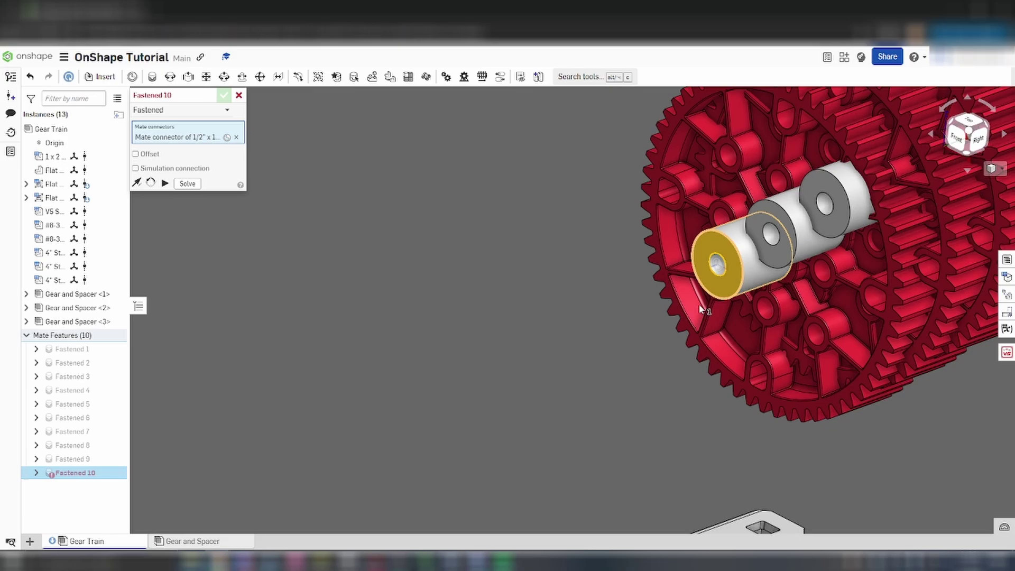
middle_drag(692, 362, 423, 204)
scroll(473, 439, up, 3)
middle_drag(565, 372, 692, 183)
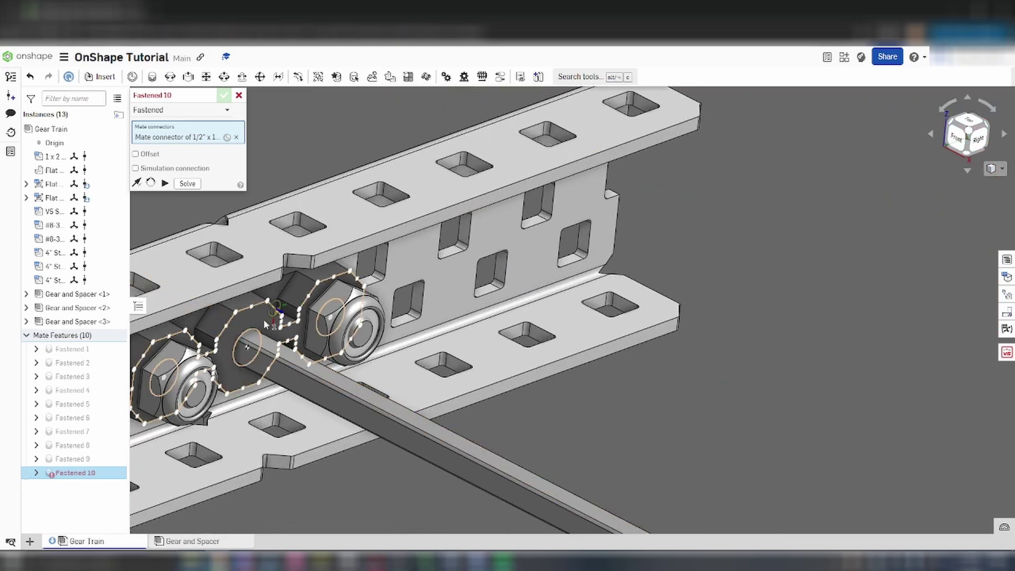
click(281, 348)
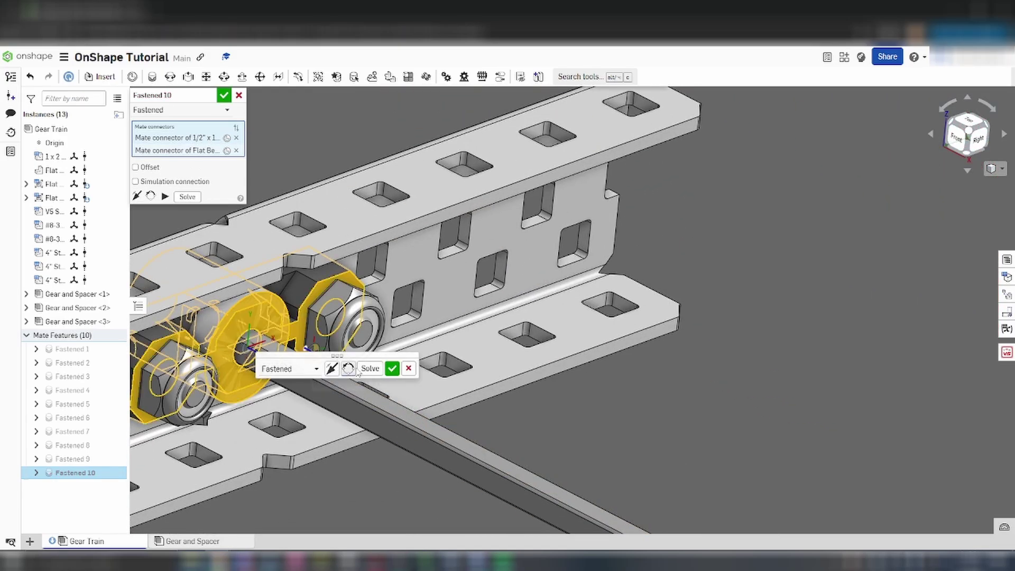
click(332, 368)
scroll(370, 378, down, 5)
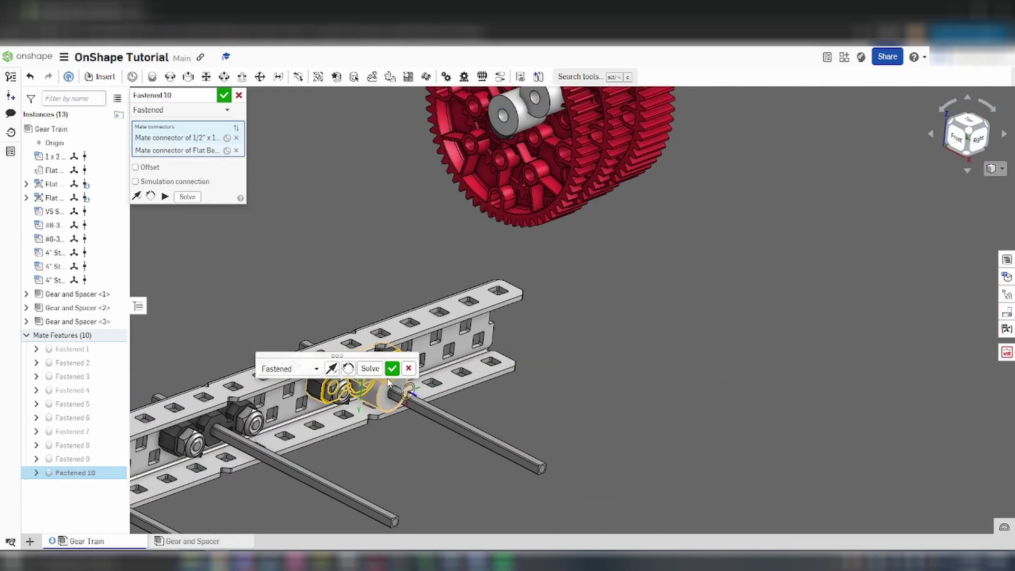
click(373, 373)
mouse_move(448, 388)
right_down()
mouse_move(542, 379)
mouse_move(456, 376)
right_up()
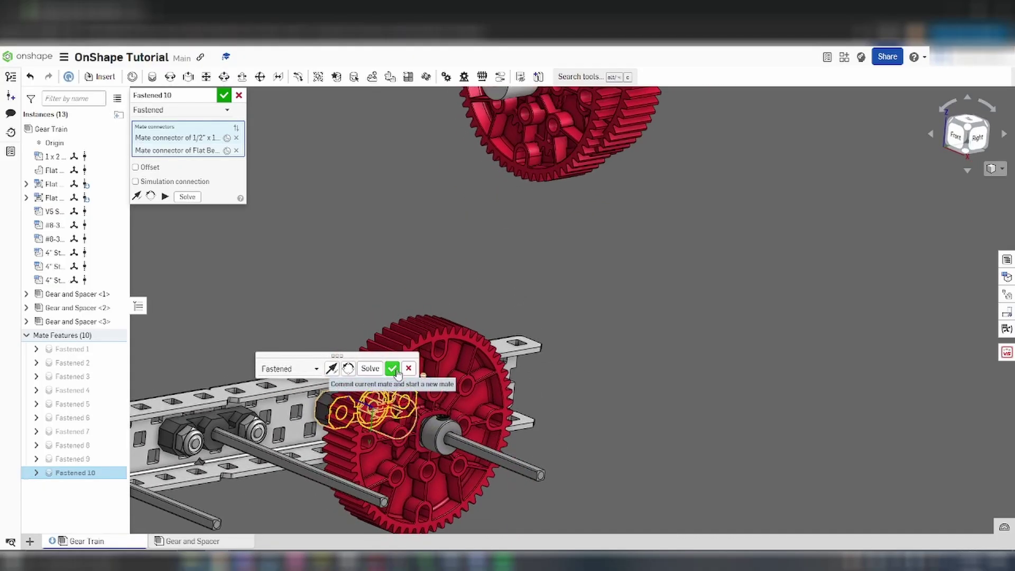
click(392, 368)
Fasten a second Gear and Spacer copy by its spacer end to the flat bearing at the middle shaft, flipping the mate direction
scroll(512, 238, up, 5)
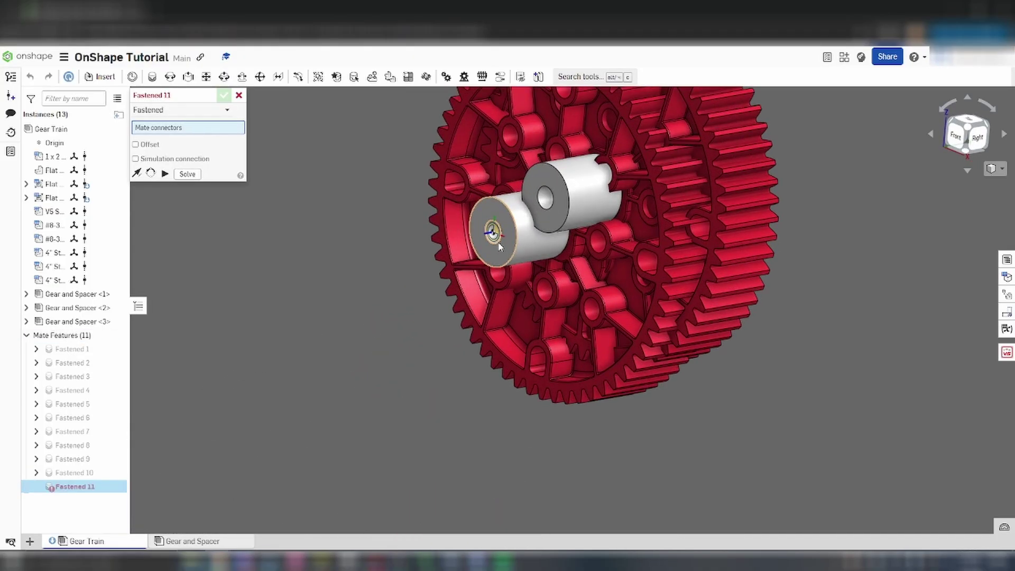
click(492, 237)
scroll(491, 240, down, 5)
middle_drag(414, 376, 572, 255)
scroll(450, 364, up, 5)
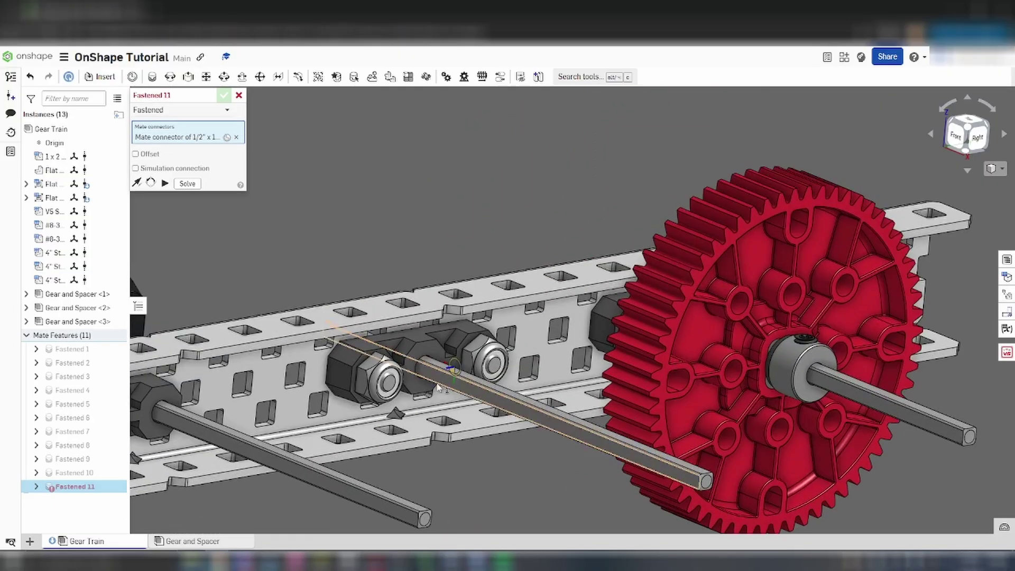
scroll(418, 385, up, 3)
click(428, 357)
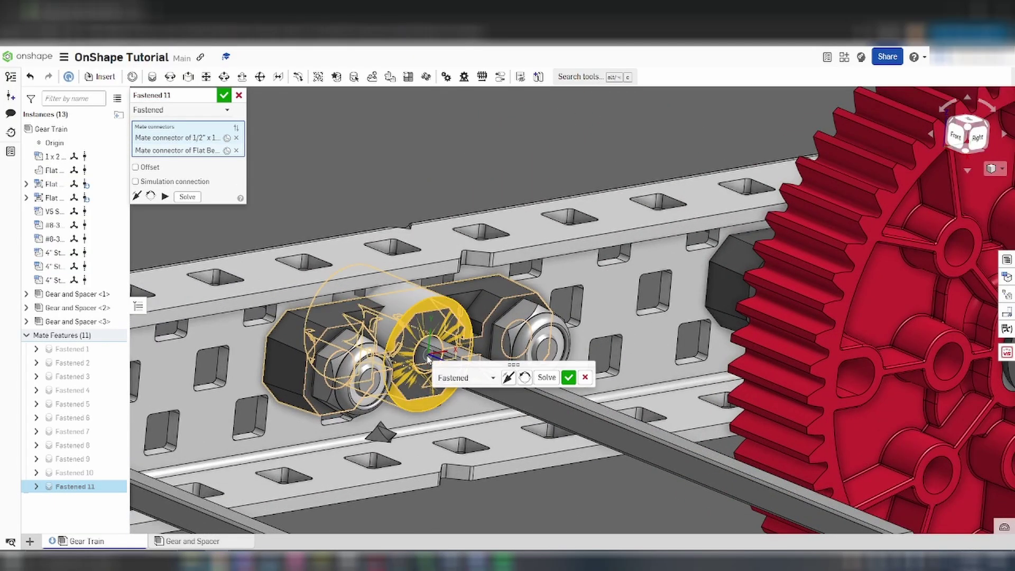
click(507, 378)
click(568, 378)
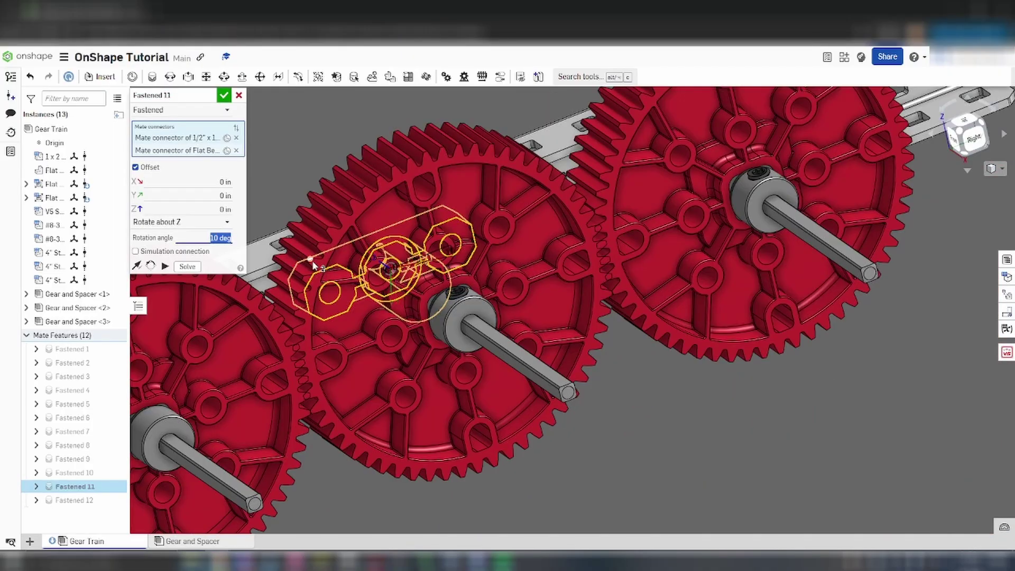
Apply a 10° rotation offset about Z to the middle gear's fastened mate
click(224, 99)
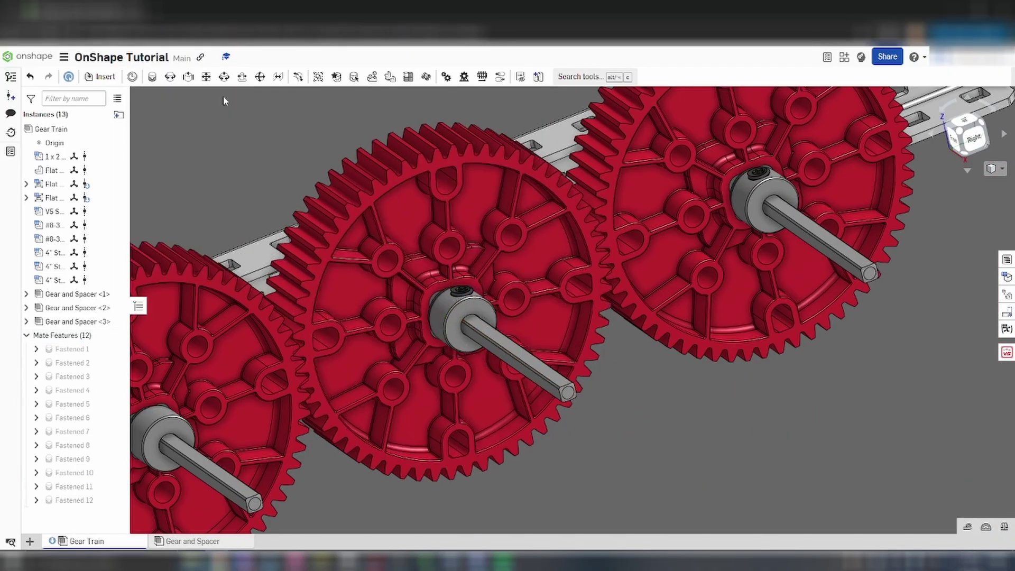
right_drag(693, 436, 645, 347)
click(970, 138)
scroll(719, 455, down, 3)
scroll(570, 458, up, 1)
Create a new assembly and insert two copies of the Gear Train assembly
click(30, 540)
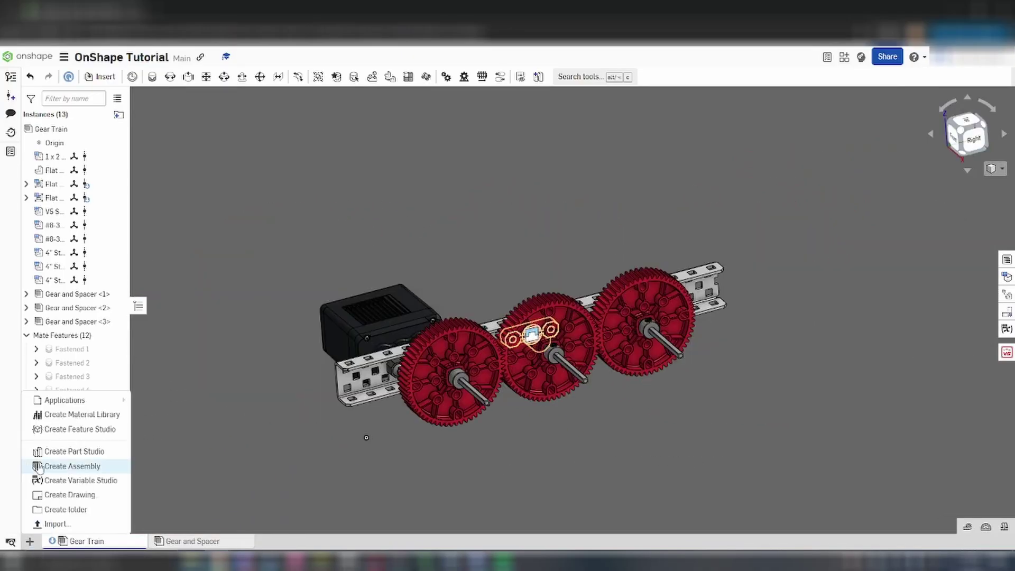
click(38, 466)
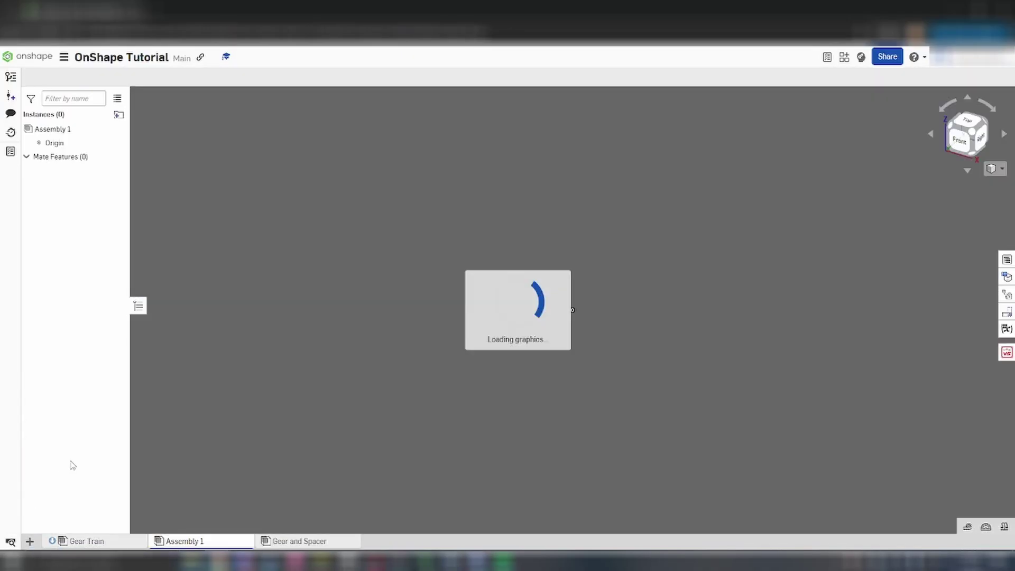
click(221, 231)
click(534, 301)
click(624, 301)
click(266, 96)
scroll(394, 180, down, 2)
Search the parts library for "c-channel" and insert a configurable C-Channel of the 1 x 2 x 1 Aluminum type
click(1006, 352)
click(726, 205)
text(c-channel)
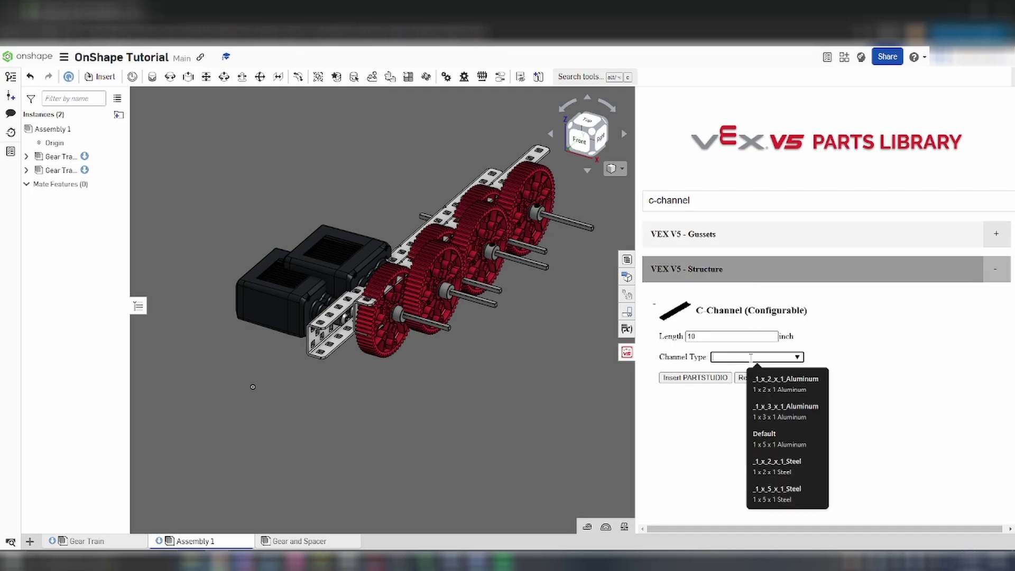
click(786, 381)
click(695, 377)
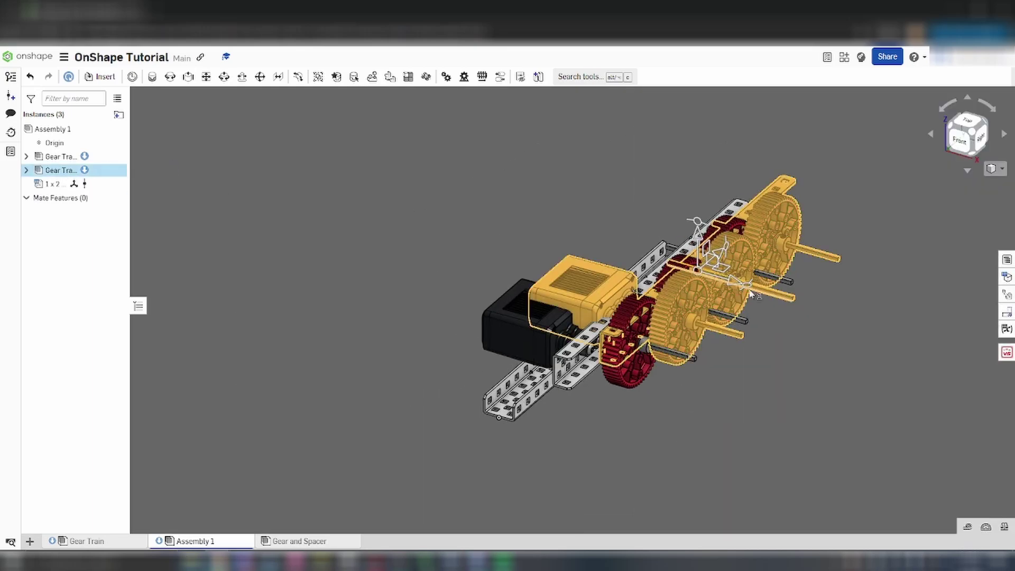
Move the two Gear Train copies apart so they face opposite ways with both motors inward
drag(740, 289, 427, 196)
right_drag(612, 227, 665, 189)
drag(341, 156, 271, 214)
key(ctrl+z)
middle_drag(551, 315, 597, 378)
drag(388, 219, 366, 330)
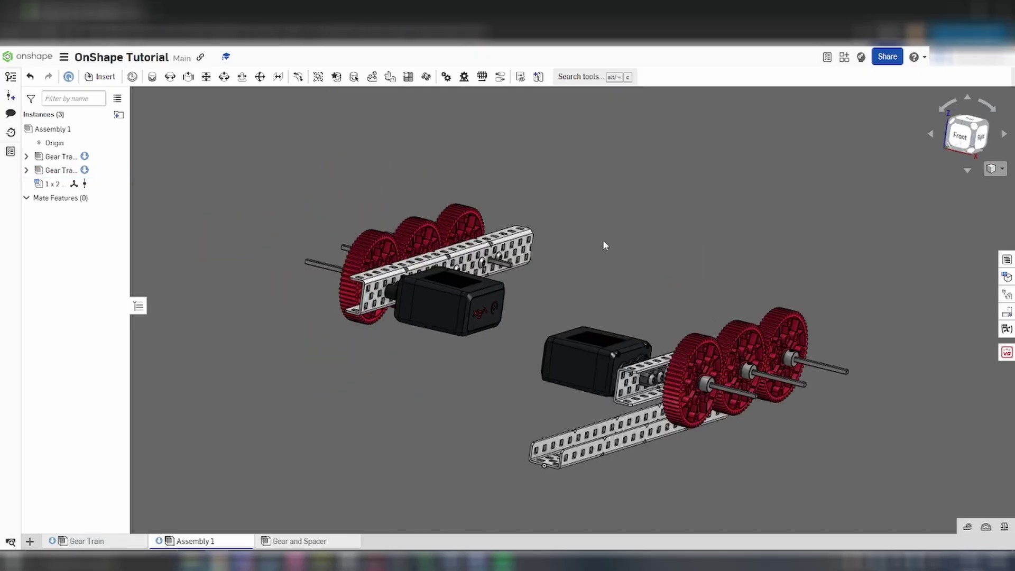
right_drag(602, 239, 582, 264)
Fasten an end hole on the underside of the new C-channel to a hole on one Gear Train's C-channel
key(m)
scroll(488, 204, up, 5)
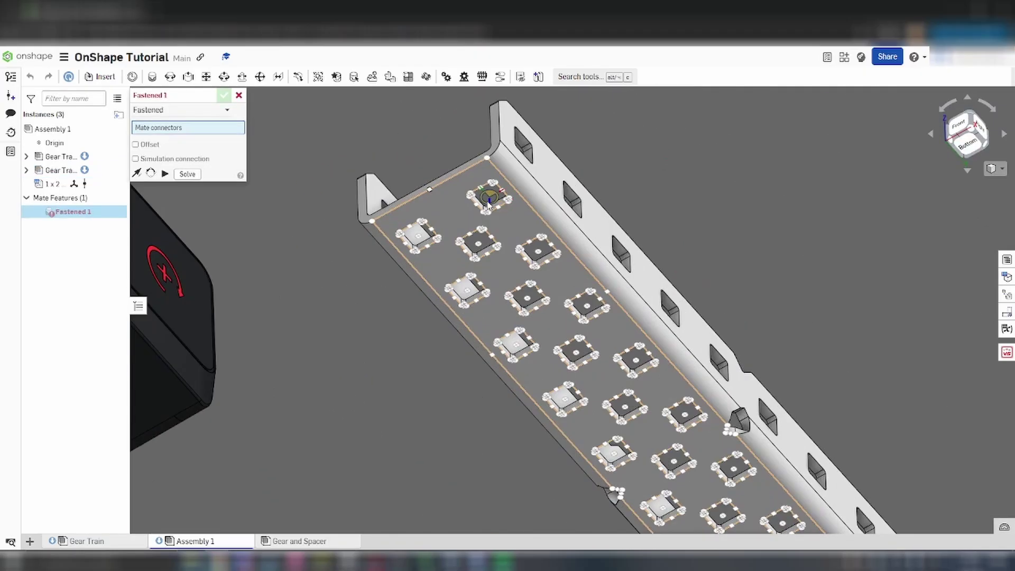
click(488, 205)
scroll(489, 205, down, 5)
right_drag(494, 207, 703, 376)
scroll(632, 367, up, 5)
click(636, 357)
click(732, 373)
click(776, 373)
scroll(655, 289, down, 3)
scroll(656, 289, down, 1)
click(238, 95)
Edit the first fastened mate and replace its mate connectors with different hole centres on the C-channels
double_click(90, 213)
click(237, 148)
scroll(676, 267, up, 3)
click(640, 315)
right_drag(641, 316, 641, 336)
click(236, 149)
click(685, 271)
click(224, 96)
Fasten the other Gear Train's C-channel to the free end of the cross C-channel, using Isolate to reach the hole
scroll(624, 264, down, 5)
right_drag(666, 281, 696, 196)
scroll(557, 331, up, 5)
key(m)
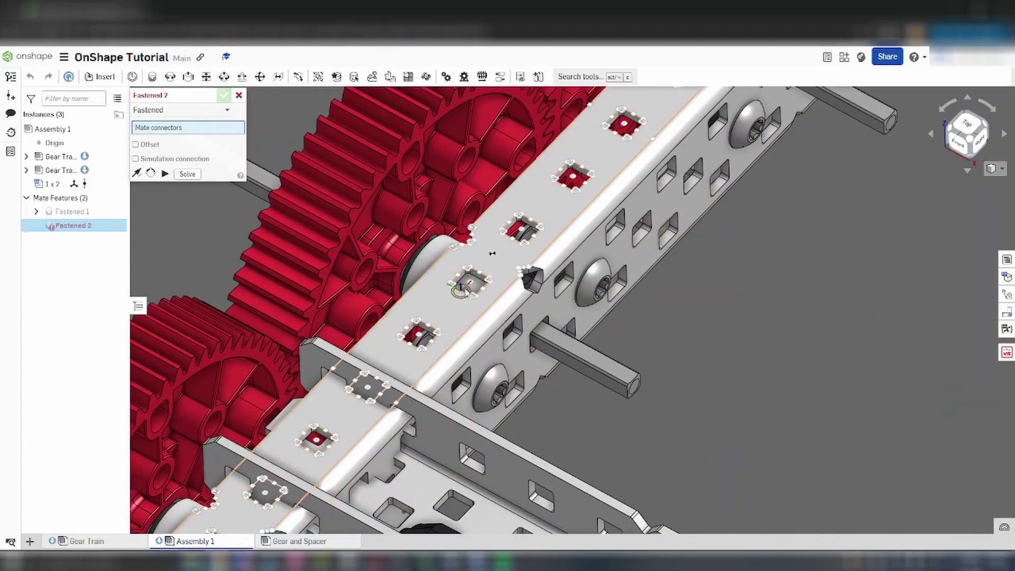
click(469, 289)
scroll(598, 386, down, 5)
right_drag(650, 381, 667, 253)
right_click(668, 249)
click(697, 297)
right_drag(706, 339, 661, 296)
scroll(529, 364, up, 5)
scroll(488, 377, up, 2)
click(489, 367)
key(Return)
End the isolation to show the whole assembly
key(m)
scroll(648, 376, down, 6)
right_drag(641, 375, 406, 168)
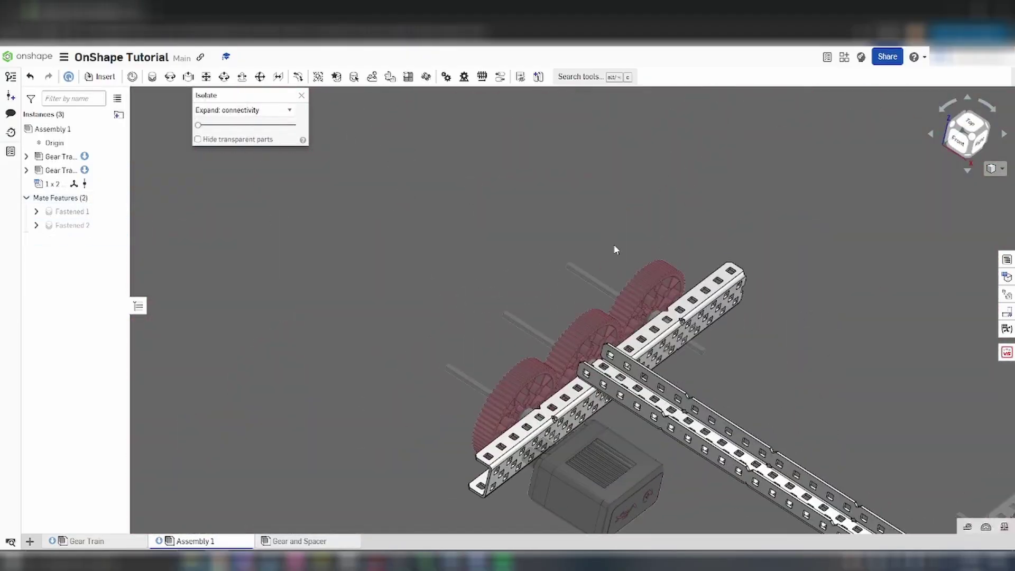
click(301, 95)
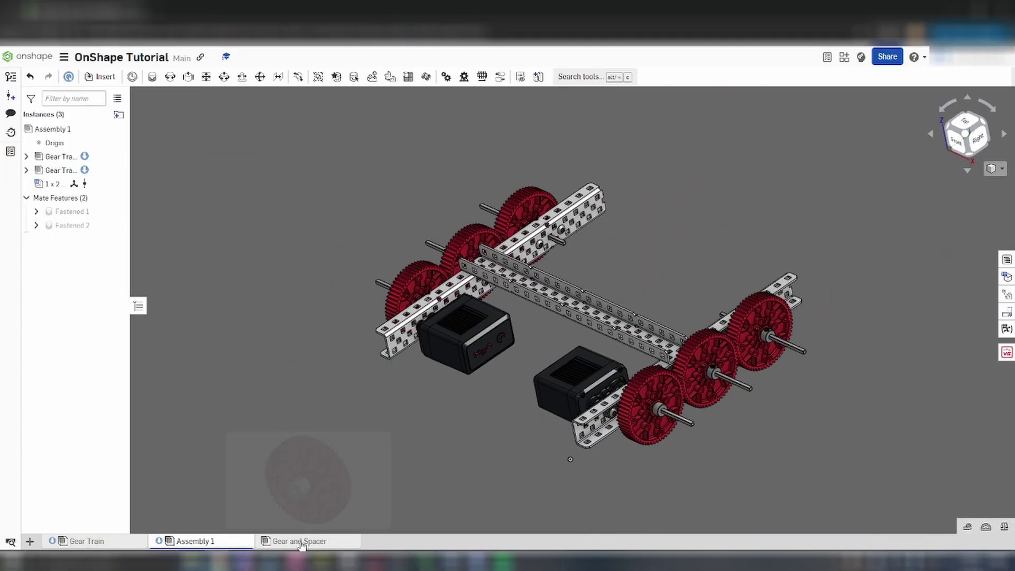
Review the Gear and Spacer assembly and the Gear Train assembly
click(301, 542)
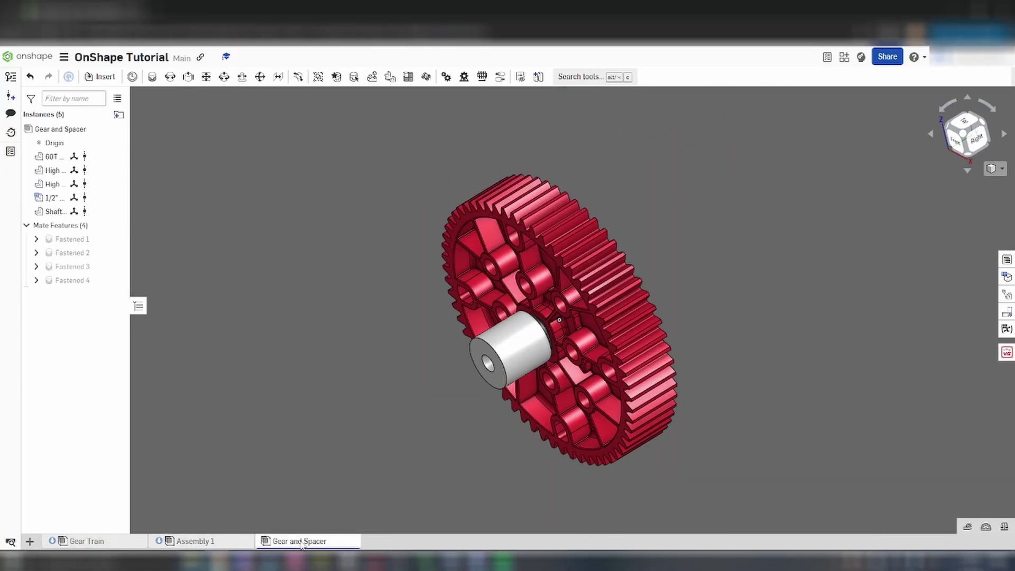
click(88, 542)
right_drag(453, 460, 410, 483)
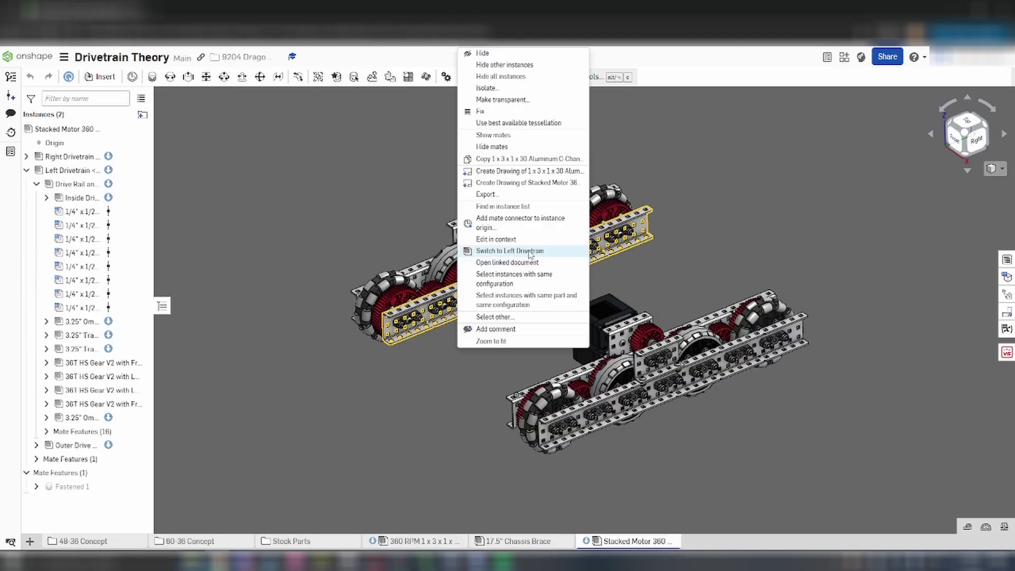
Open the Left Drivetrain subassembly in the Drivetrain Theory document and examine it from above
click(530, 252)
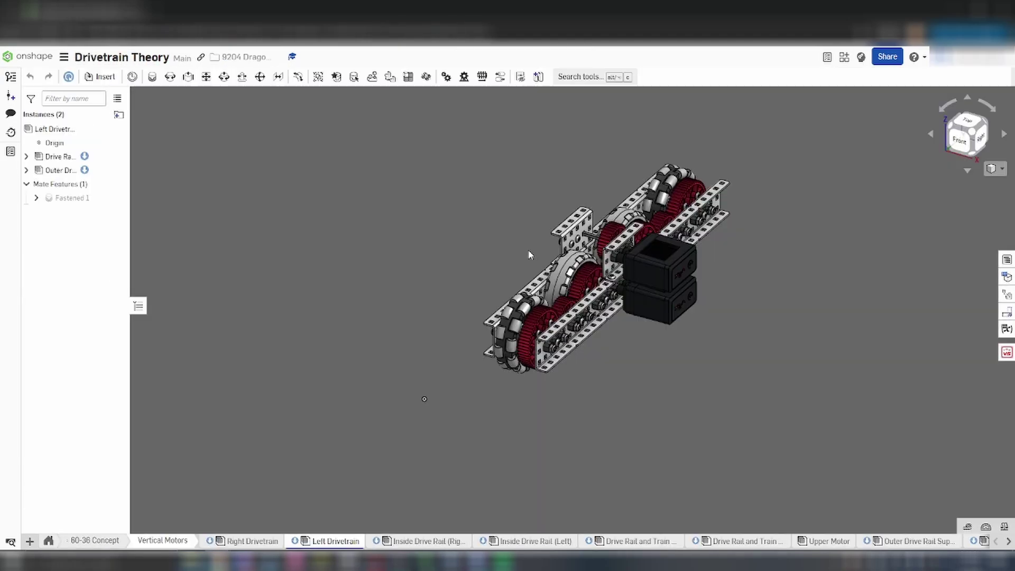
right_drag(749, 296, 726, 384)
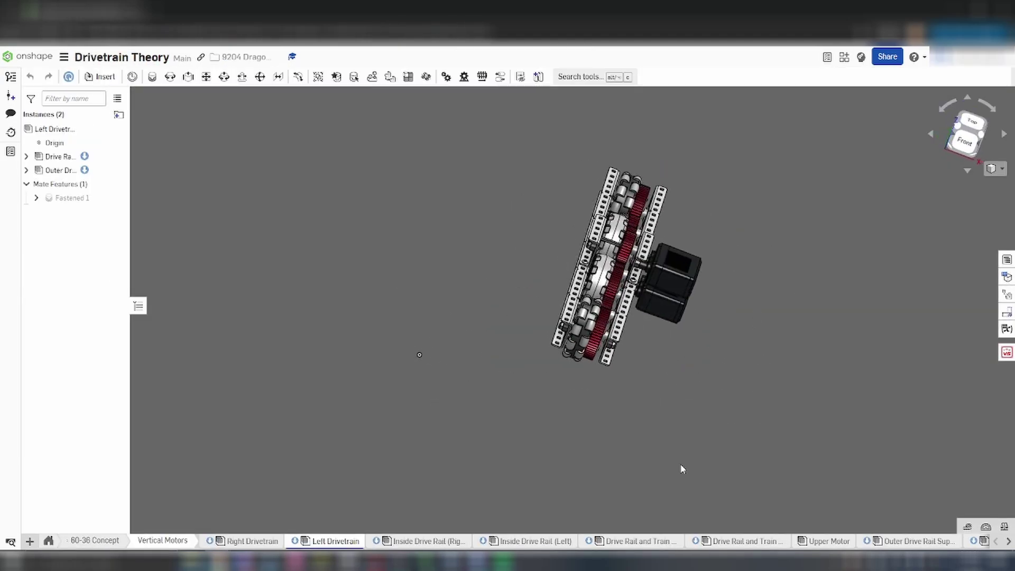
Open the Stacked Motor 360 assembly and examine the stacked motors on its two drivetrain sides up close
click(628, 542)
right_drag(632, 480, 732, 376)
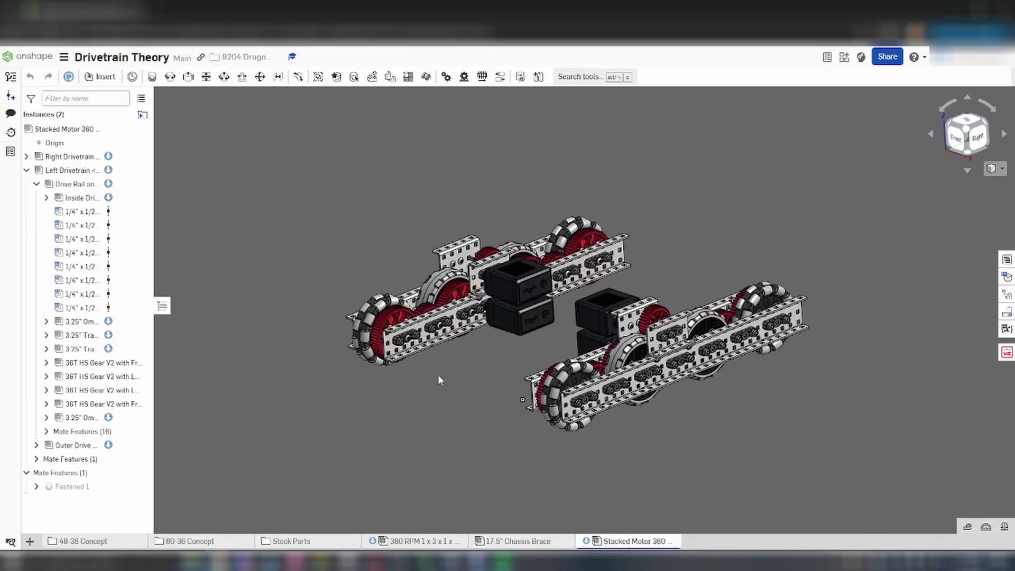
right_drag(437, 374, 452, 426)
scroll(456, 423, up, 3)
scroll(511, 368, up, 3)
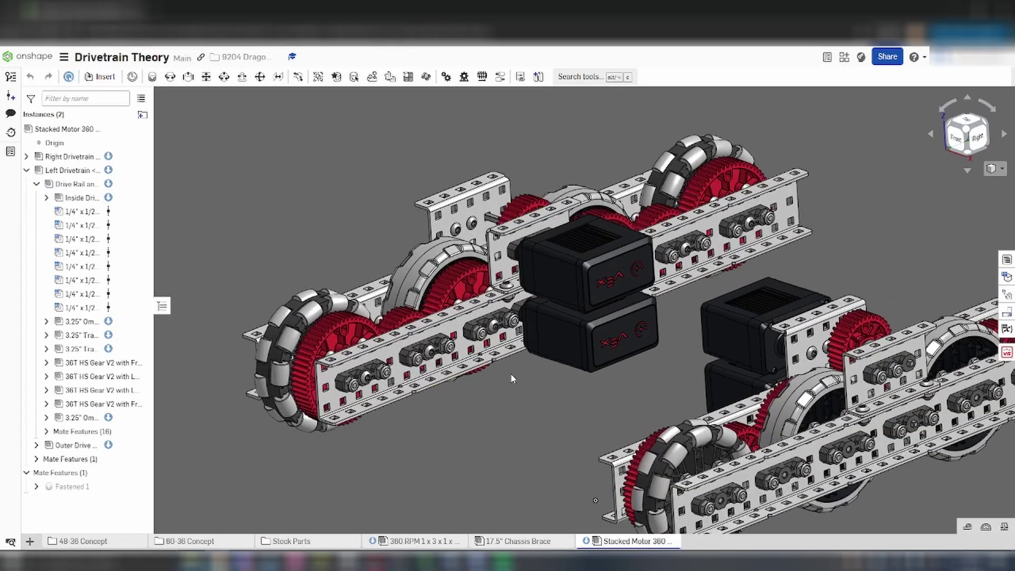
Make the upper V5 Smart Motor of the left drivetrain temporarily transparent and examine the drivetrain from above
right_click(562, 261)
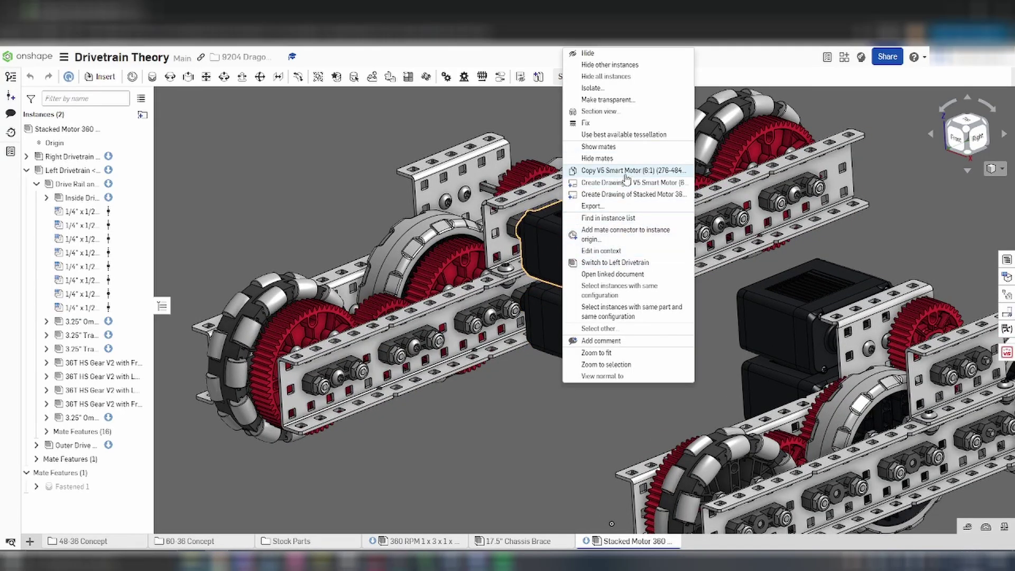
click(611, 110)
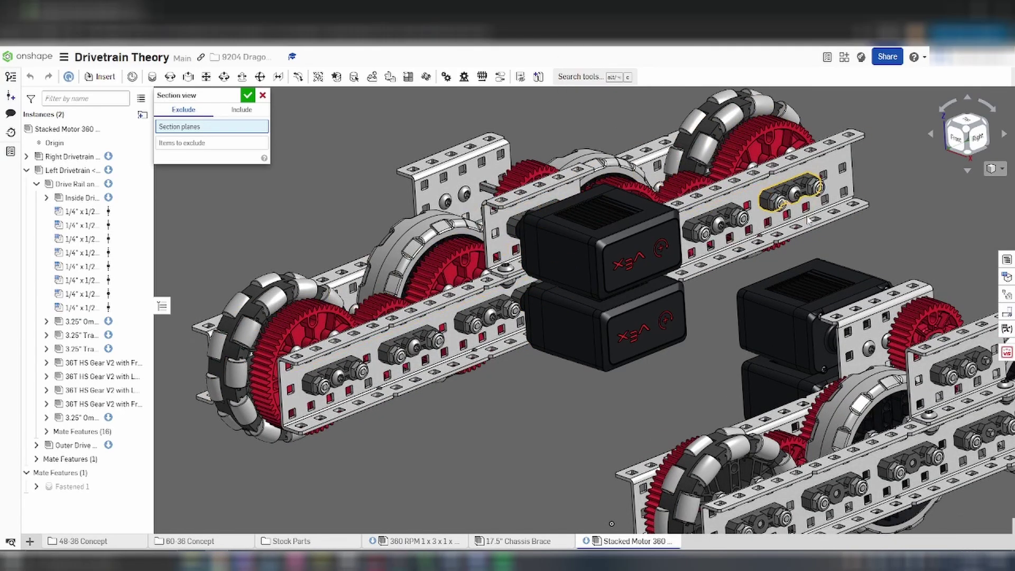
mouse_move(872, 245)
right_down()
mouse_move(892, 233)
mouse_move(865, 256)
mouse_move(861, 243)
right_up()
click(686, 102)
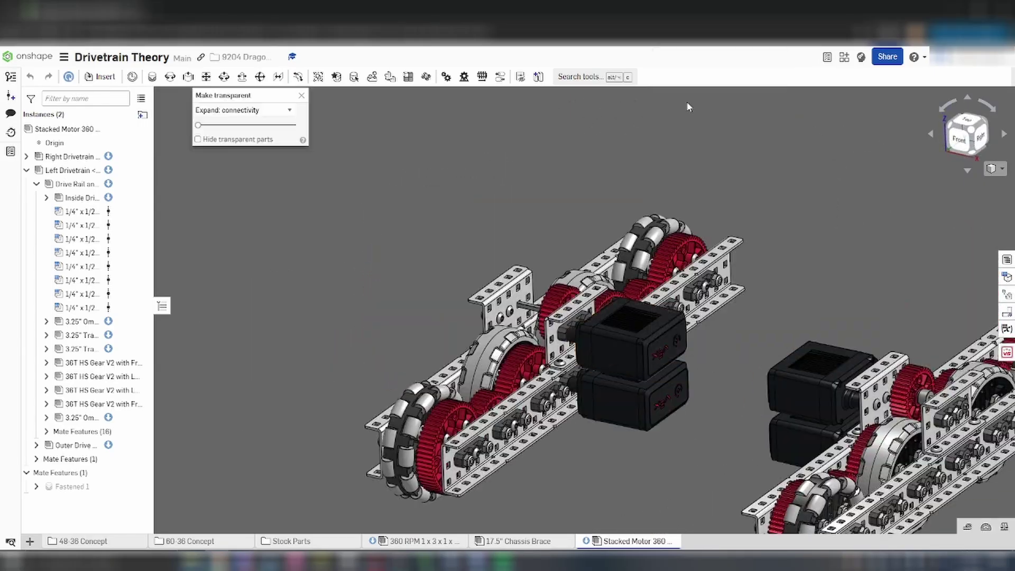
right_drag(776, 230, 813, 292)
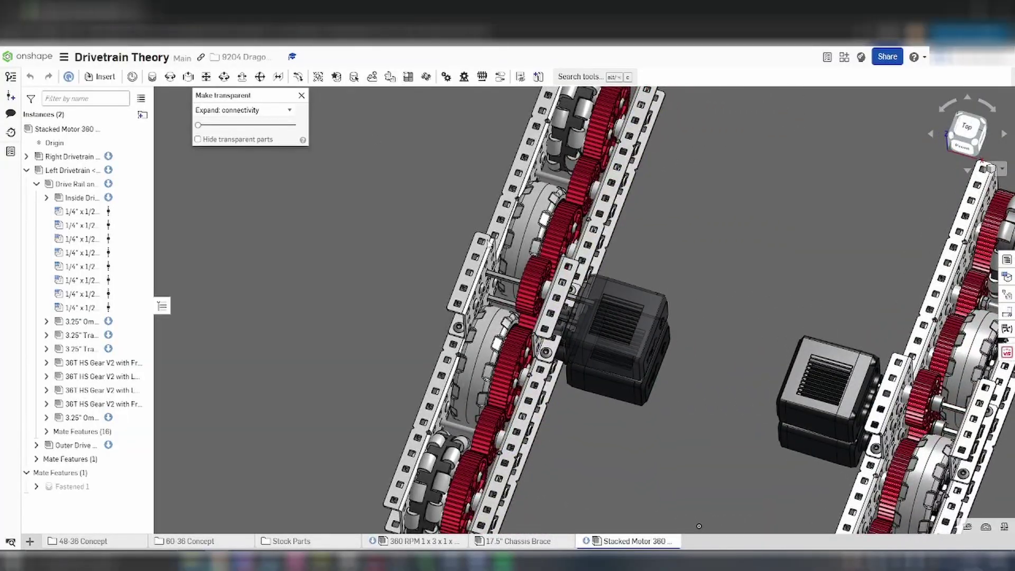
scroll(653, 314, down, 3)
right_drag(648, 304, 619, 274)
middle_drag(639, 275, 576, 251)
scroll(592, 249, down, 1)
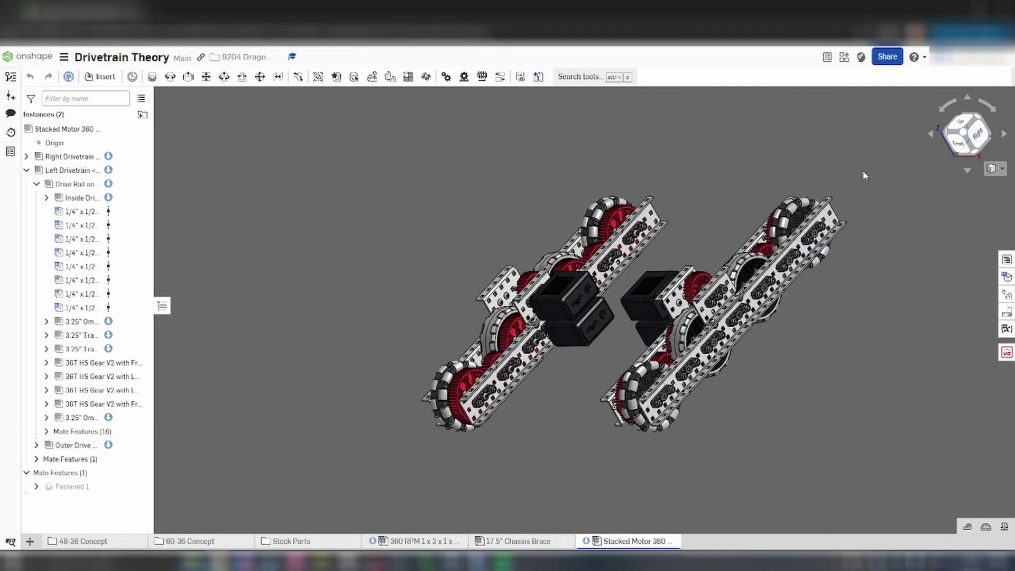